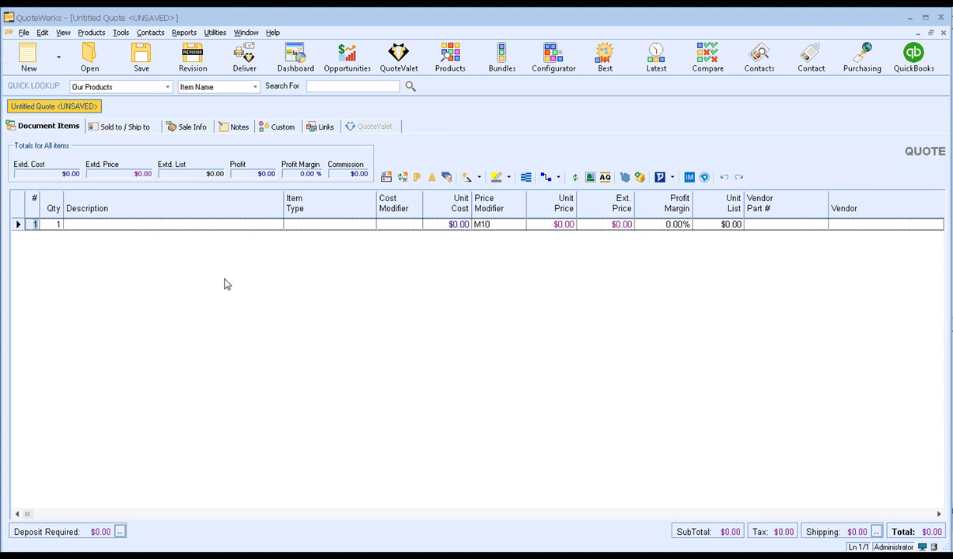
Look up the sold-to customer in the Zoho CRM contacts by account name "aspire"
left_click(147, 126)
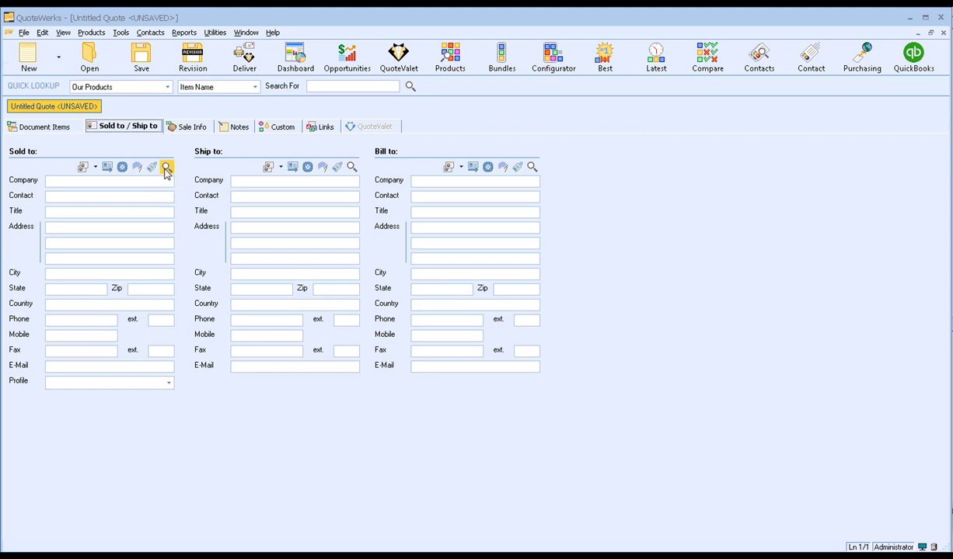
left_click(165, 168)
left_click_drag(397, 149, 576, 151)
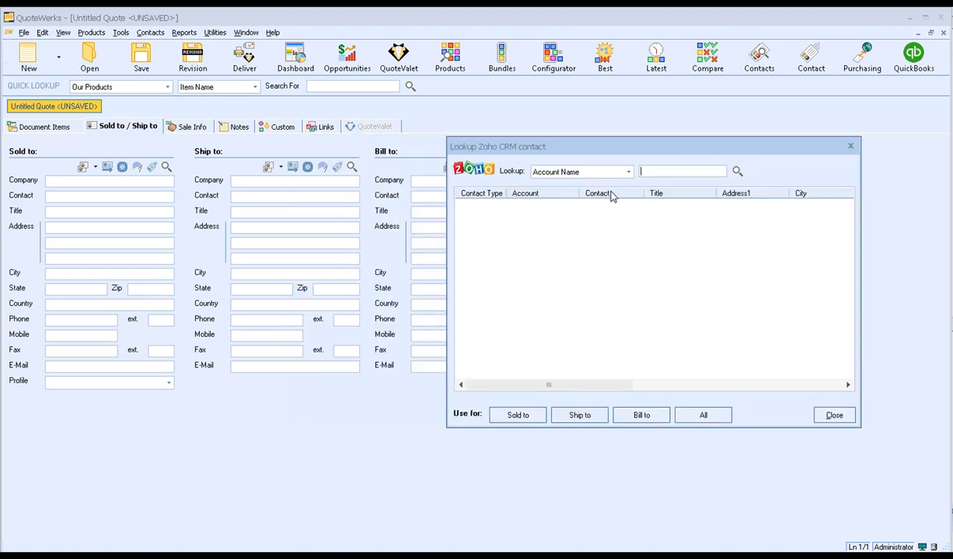
left_click(628, 173)
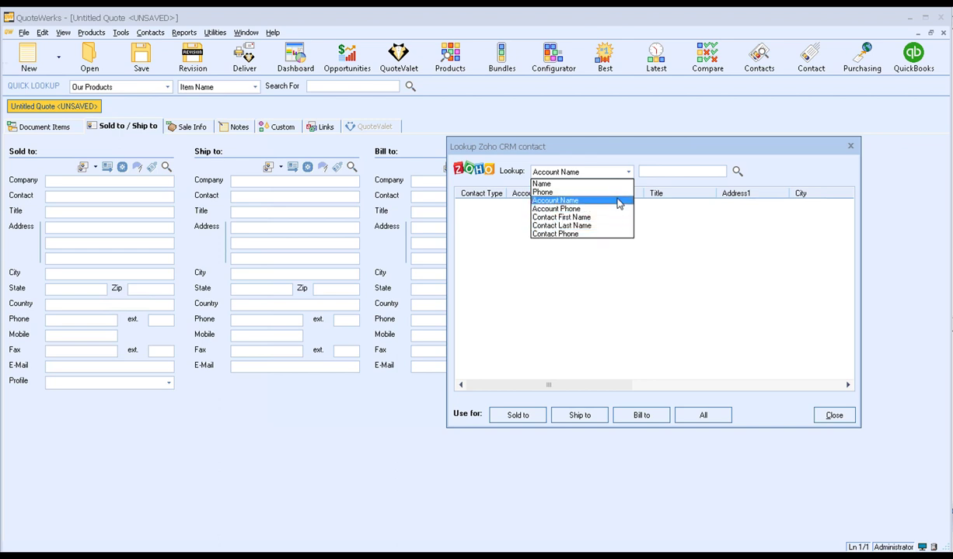
left_click(619, 202)
left_click(652, 172)
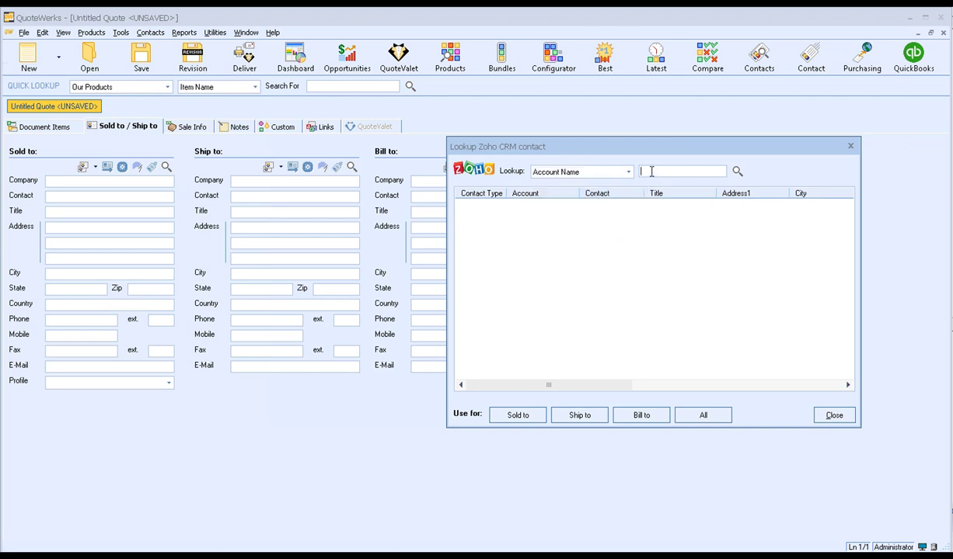
type("aspire")
key("Return")
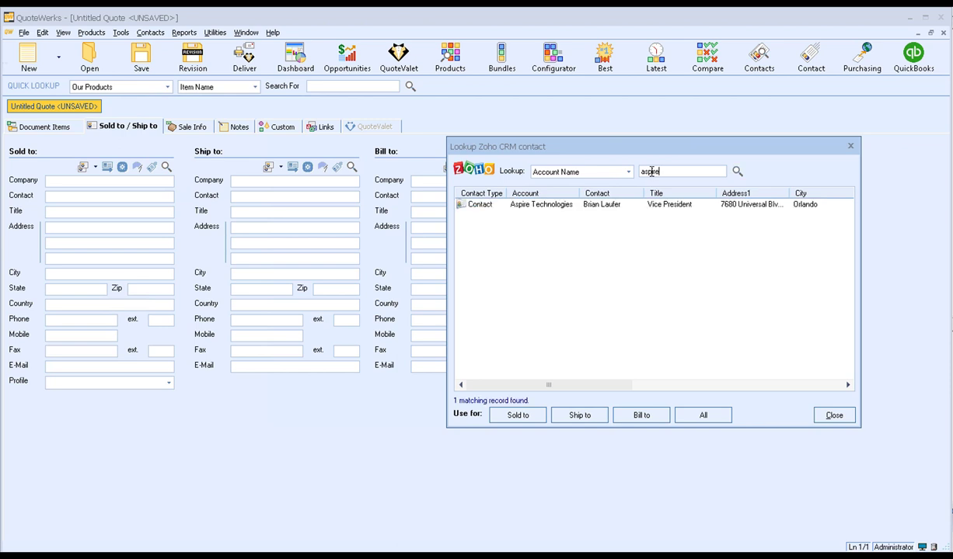
Use the Aspire Technologies contact for the quote's Sold to, Ship to and Bill to details
left_click(581, 206)
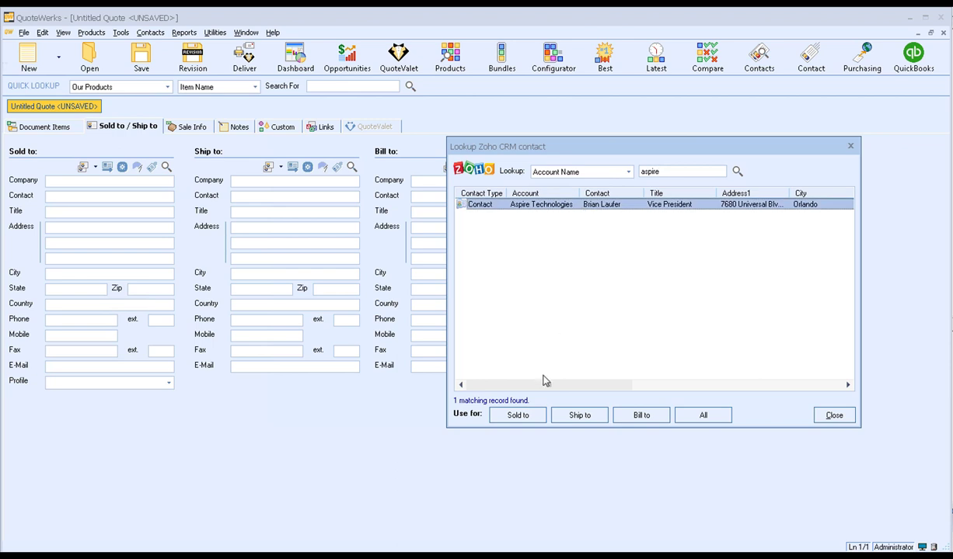
left_click(517, 416)
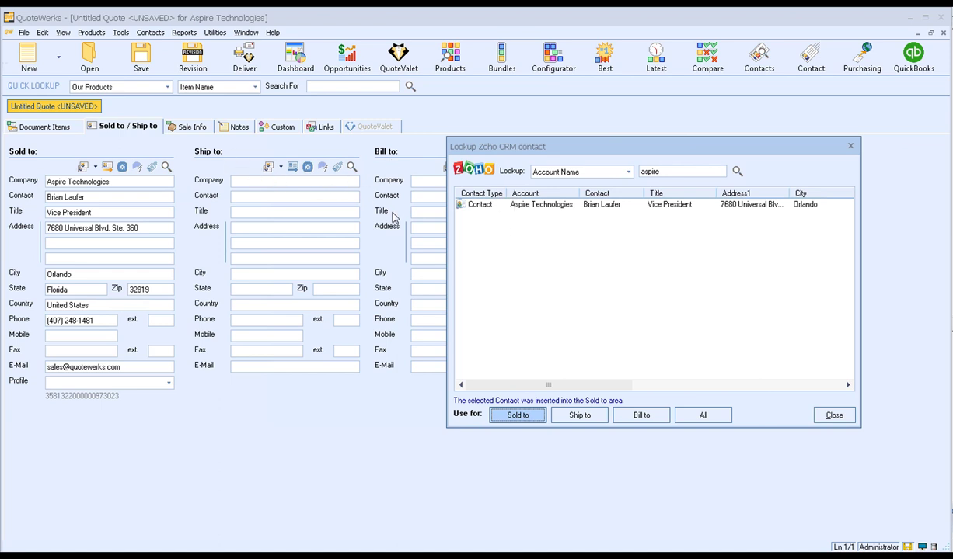
left_click(703, 415)
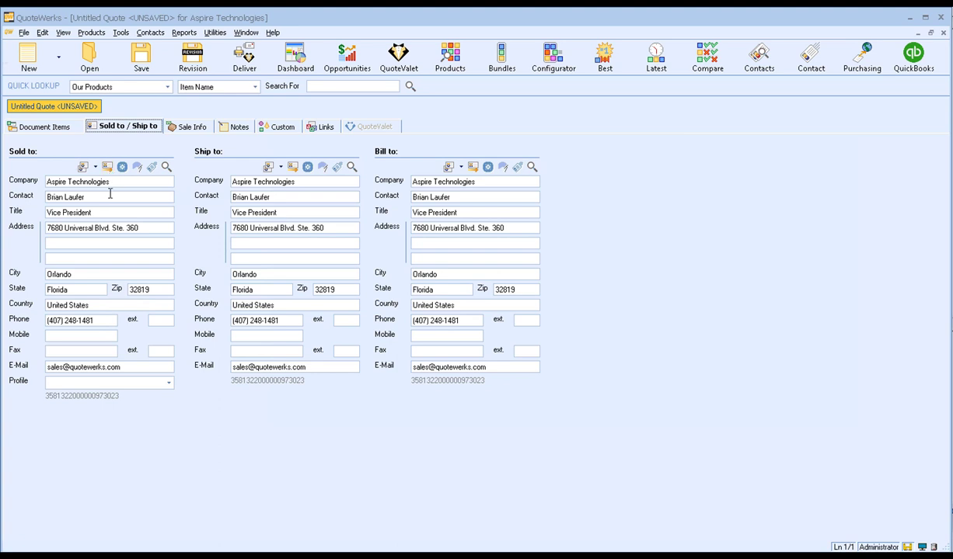
Insert a section header named "Products:" at line 1 of the document items
left_click(54, 128)
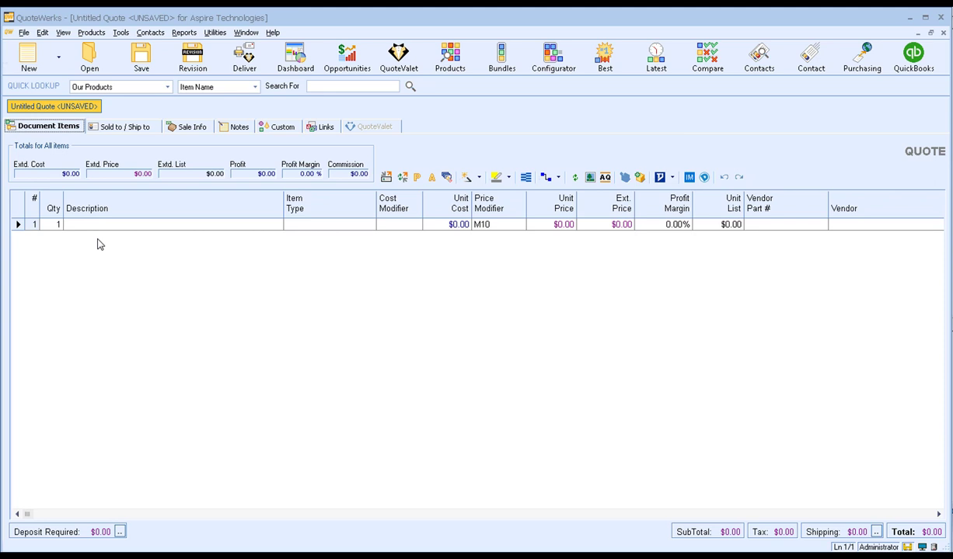
left_click(74, 225)
right_click(18, 227)
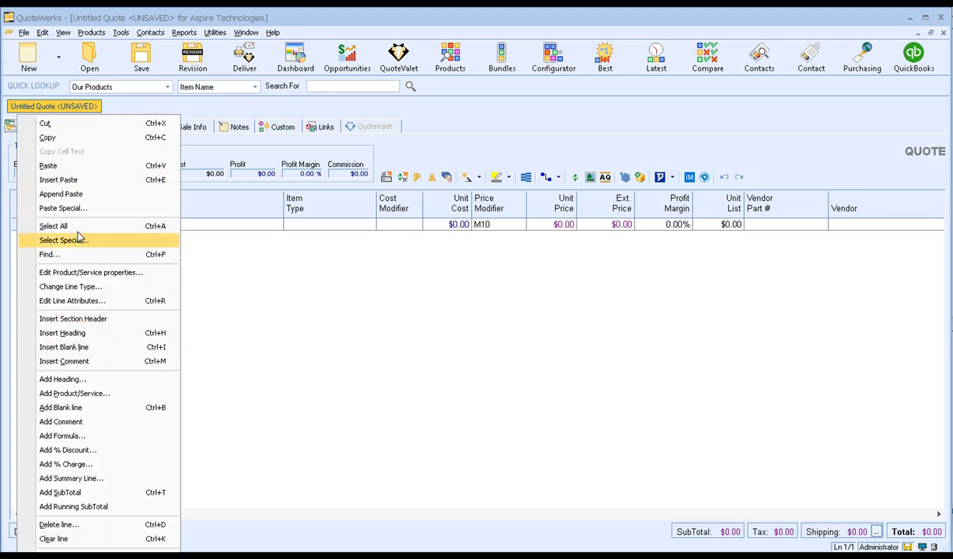
left_click(120, 319)
type("Products")
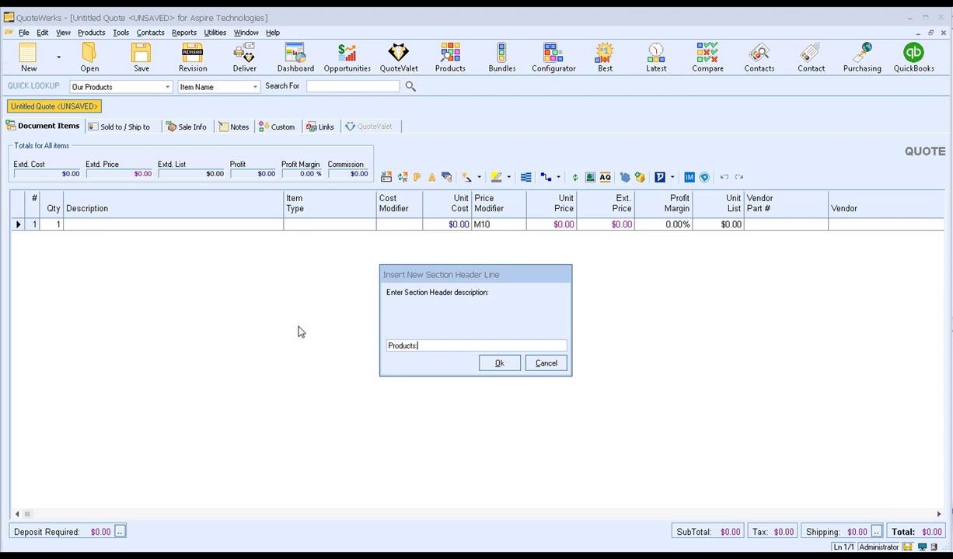
type(":")
left_click(497, 363)
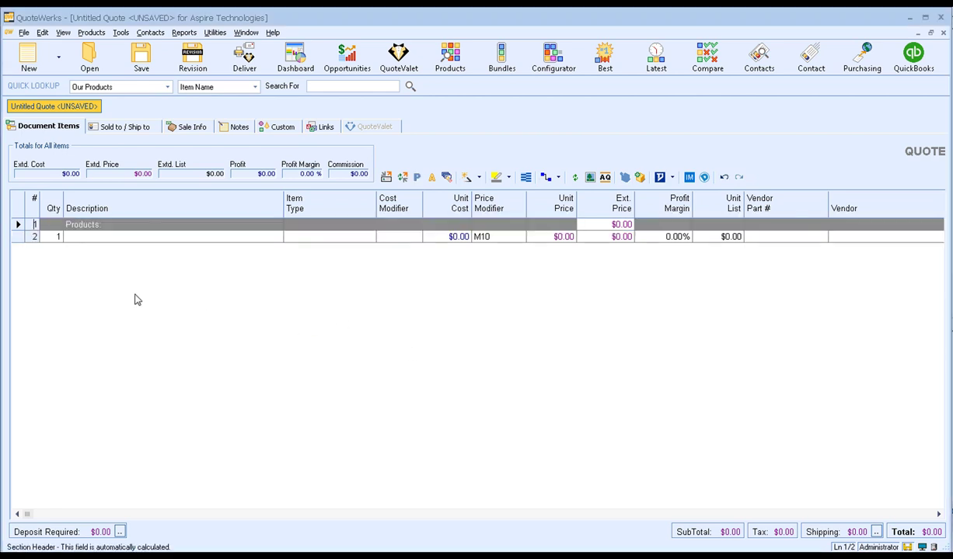
Insert a section header named "Services:" directly below the Products header
left_click(26, 243)
right_click(26, 242)
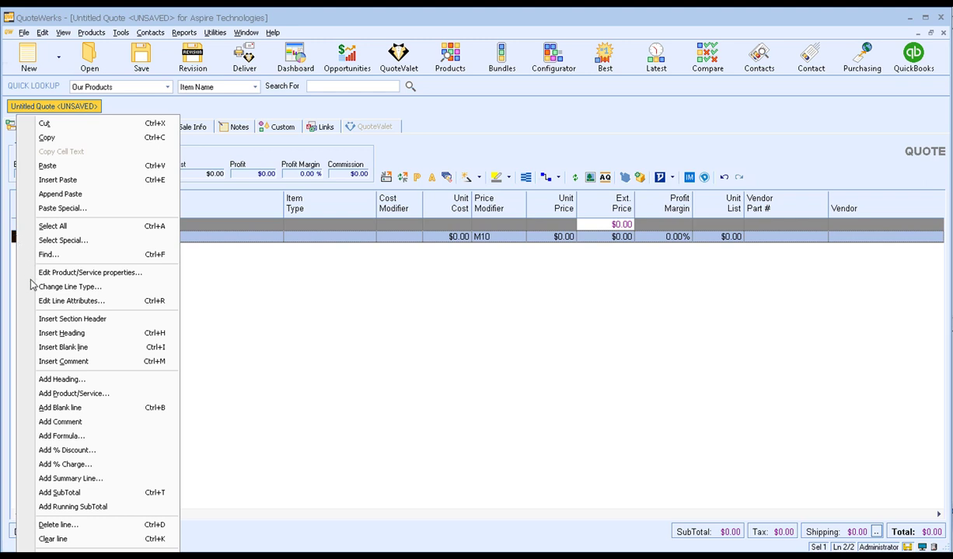
left_click(121, 321)
type("S")
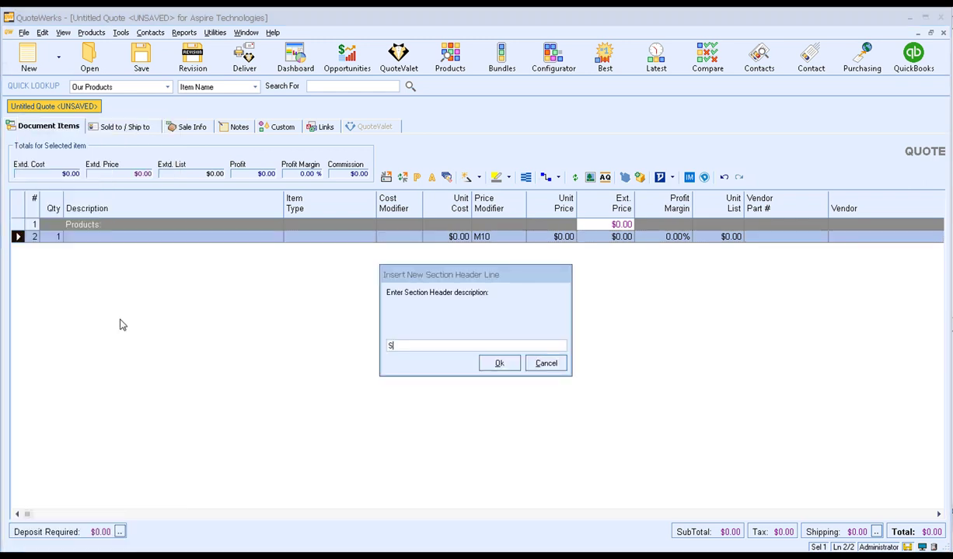
type("ervices:")
key("Return")
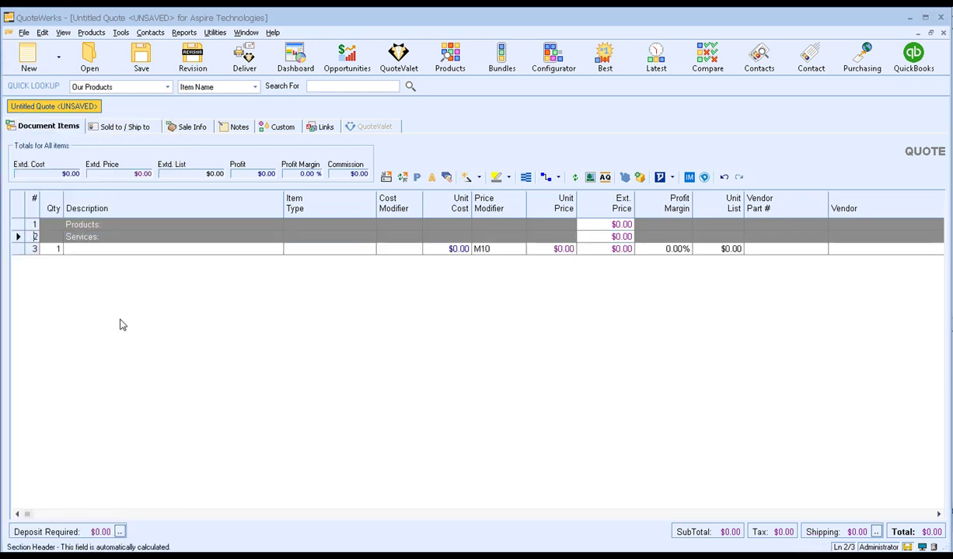
Insert a section header named "Optional Items:" below Services and delete the empty product line beneath it
left_click(34, 249)
right_click(34, 248)
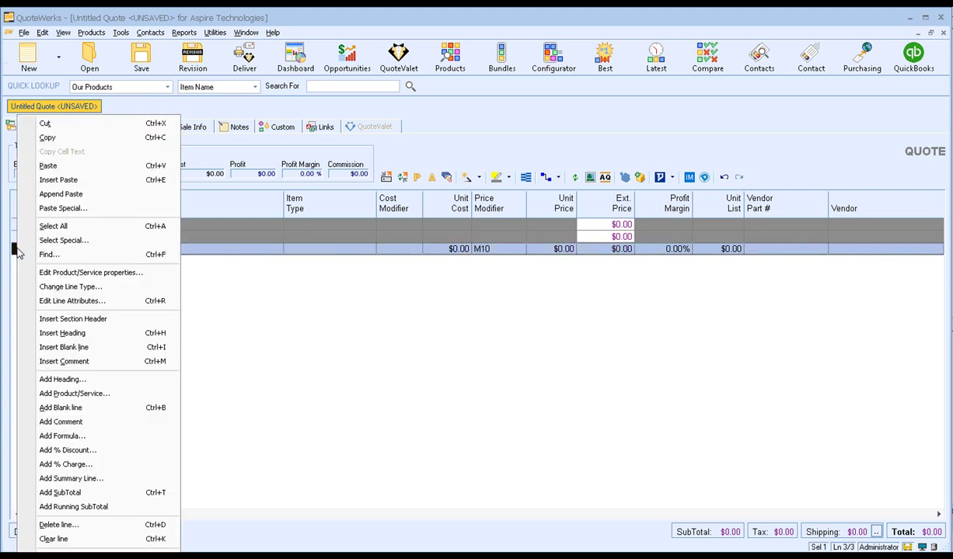
left_click(107, 324)
type("Optioanl I")
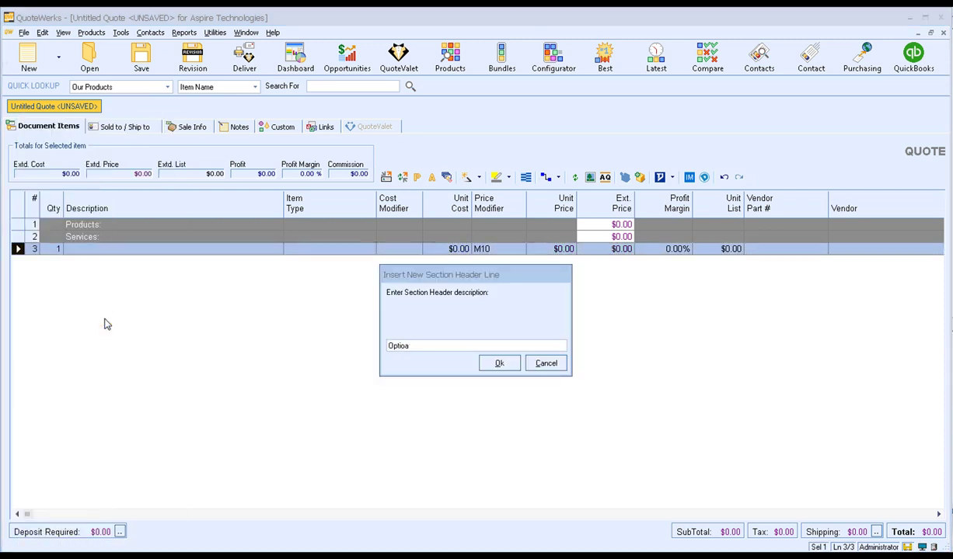
key("BackSpace")
key("BackSpace")
key("BackSpace")
key("BackSpace")
key("BackSpace")
type("nal Items:")
key("Return")
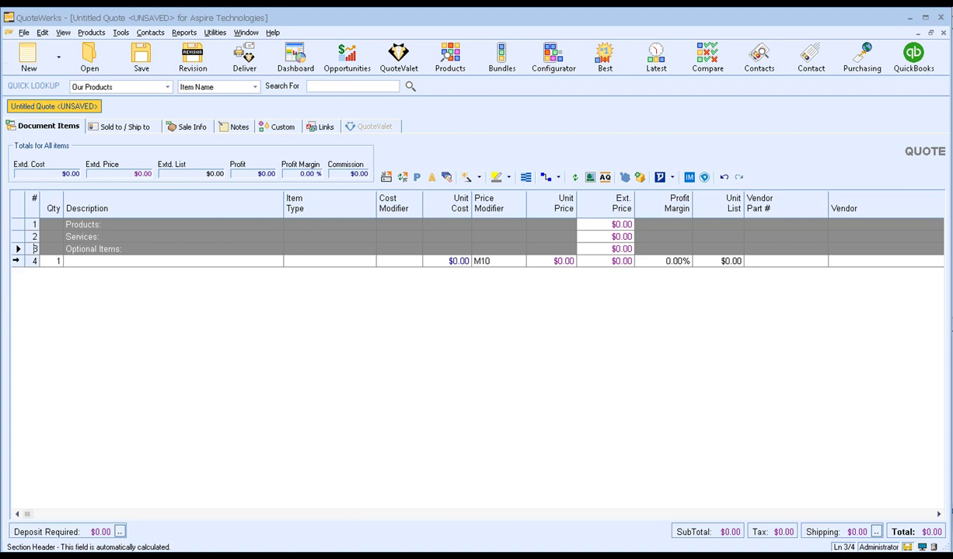
left_click(16, 262)
key("Delete")
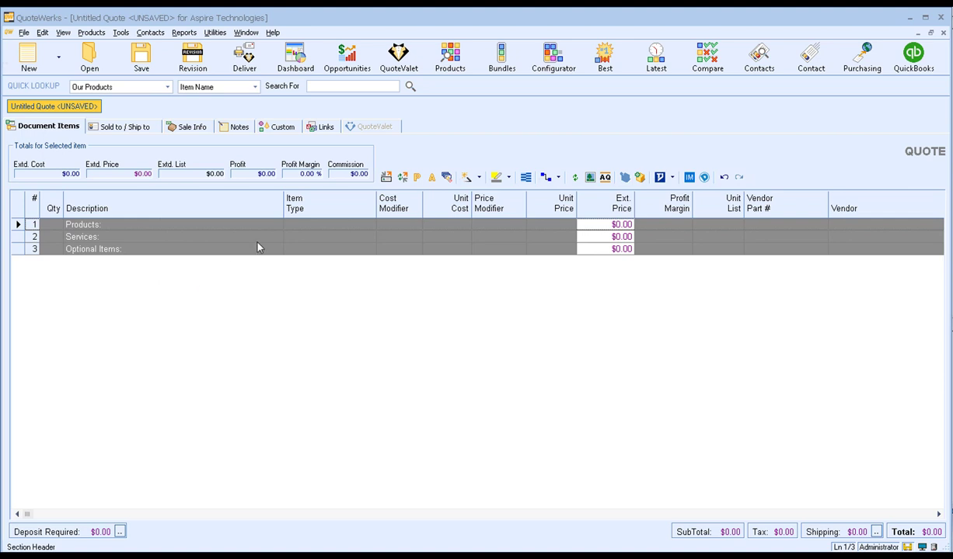
Search the Zoho CRM product source for items whose name contains "tv"
left_click(453, 58)
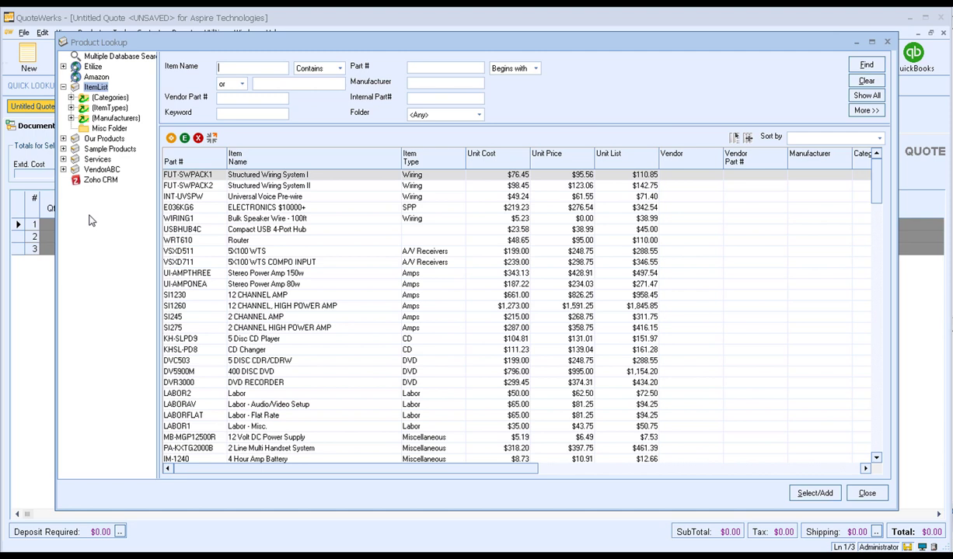
left_click(94, 180)
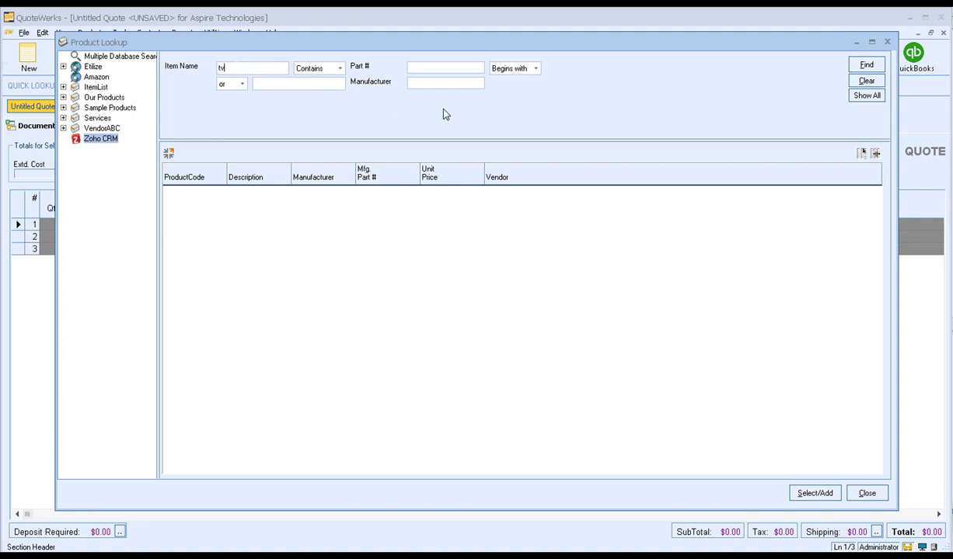
left_click(865, 64)
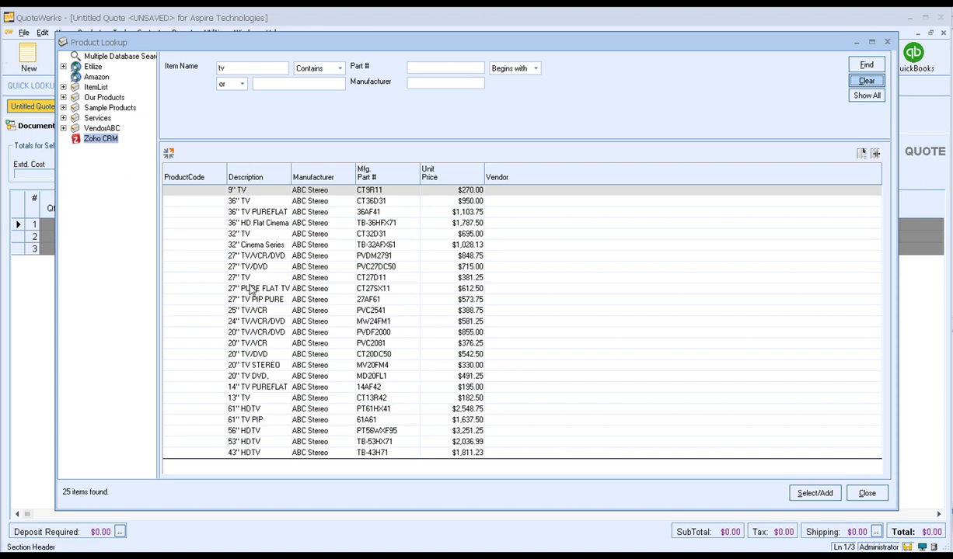
Choose the 61" HDTV for adding, with quantity 3 and price 2600
left_click(267, 409)
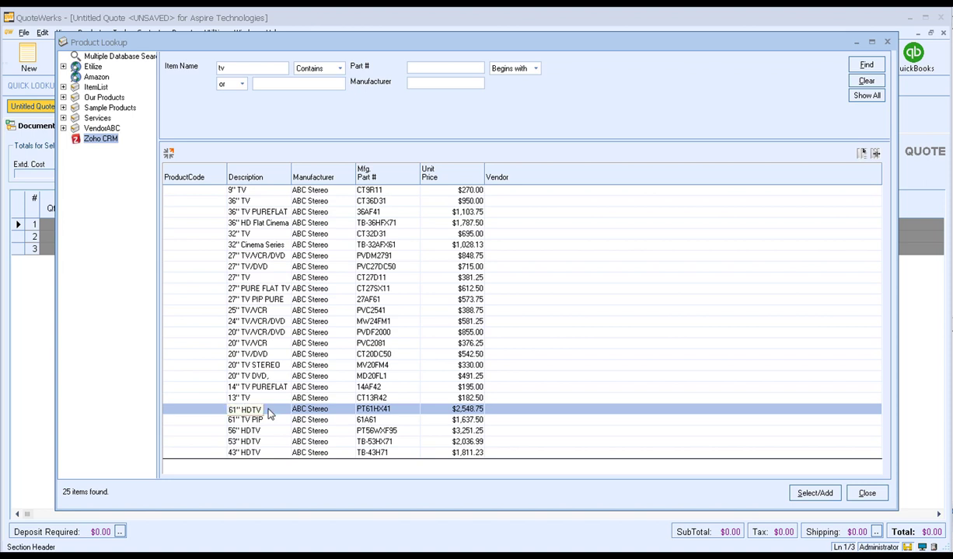
double_click(267, 412)
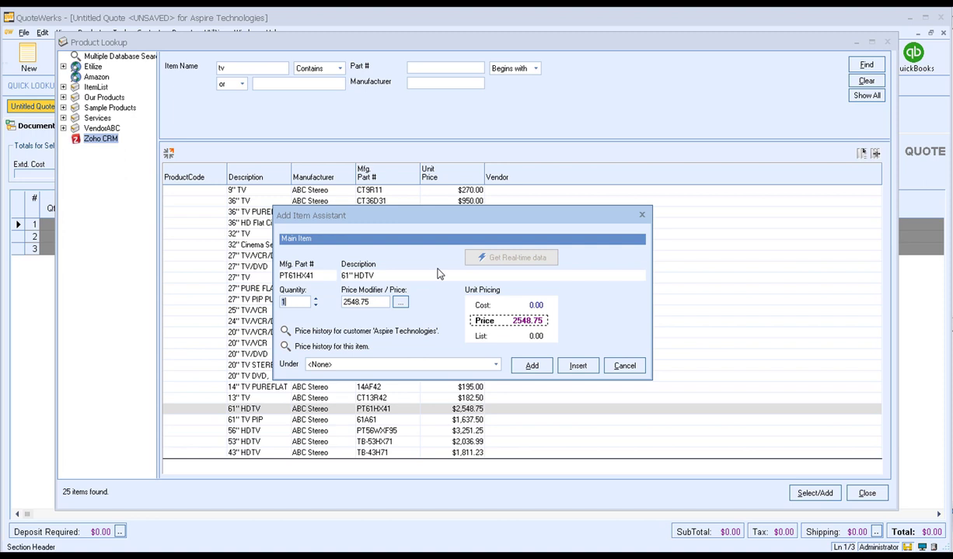
left_click(316, 299)
left_click(315, 300)
left_click_drag(366, 304, 324, 307)
type("2600")
Check the 61" HDTV's price history for this customer and for the item overall
left_click(285, 332)
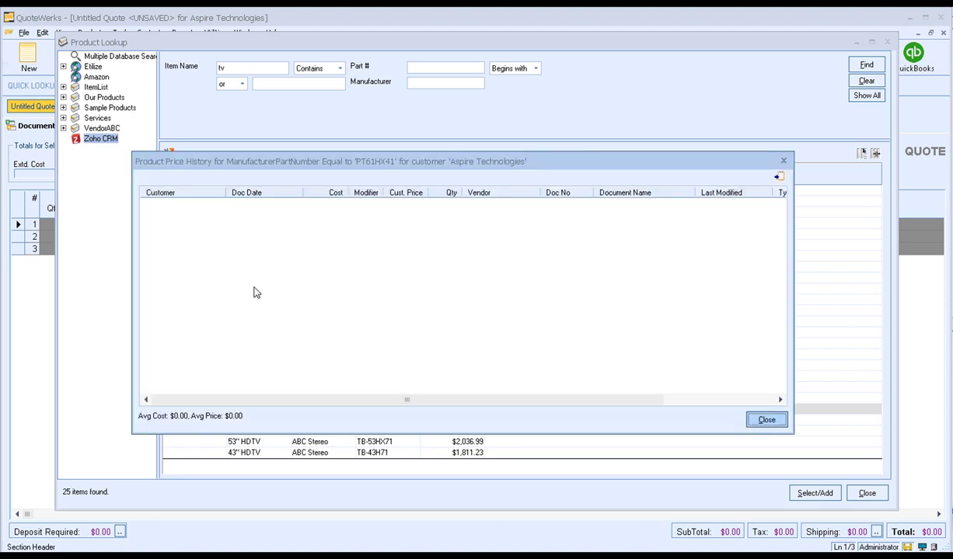
left_click(755, 420)
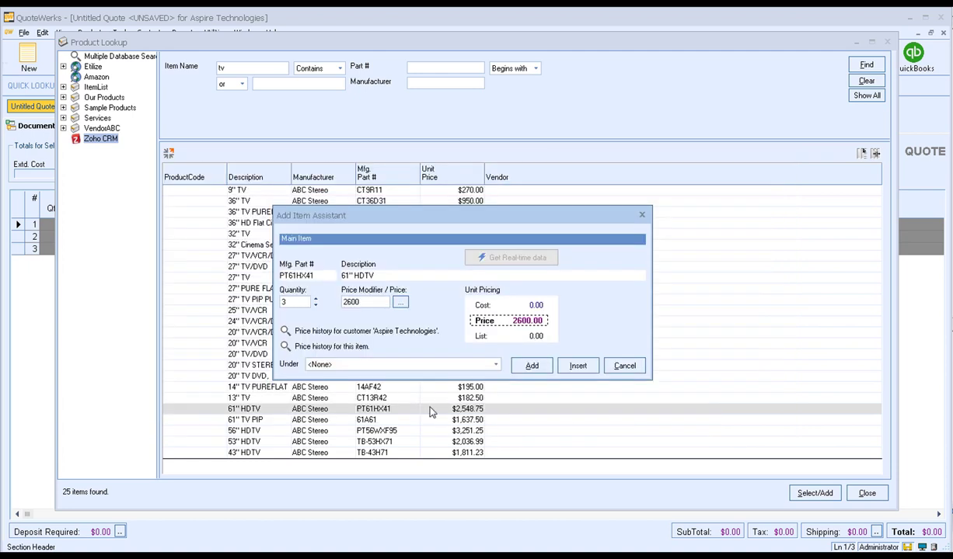
left_click(285, 347)
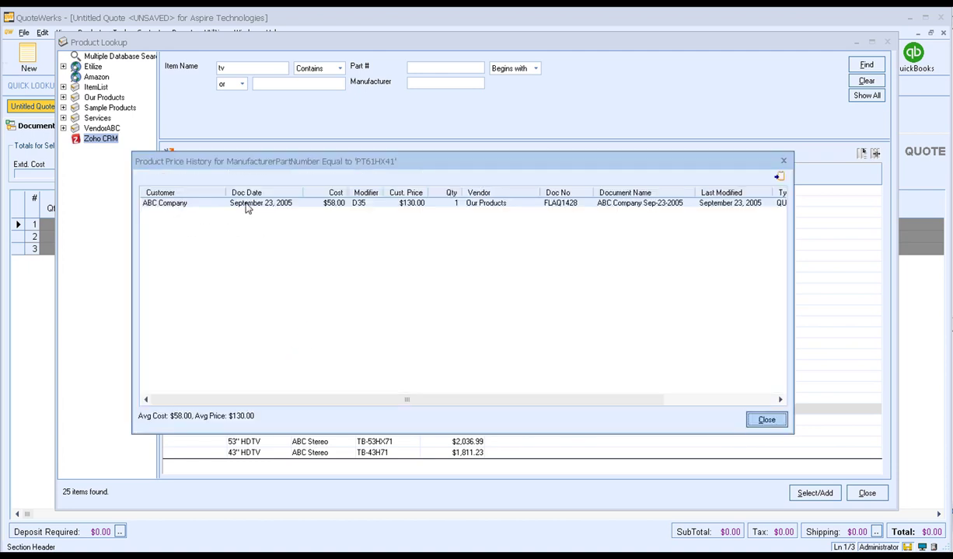
left_click(758, 420)
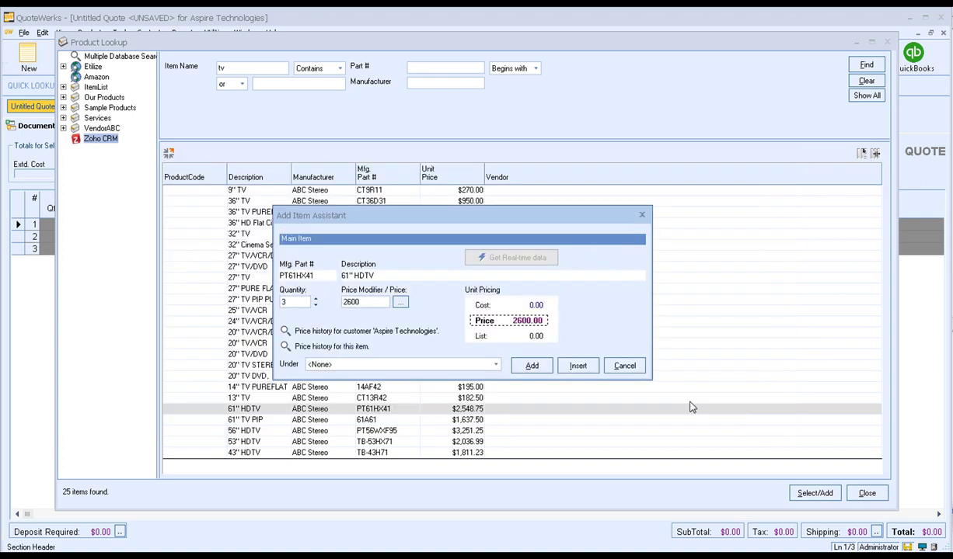
Add the 61" HDTV to the quote under the Products section and check its line in the document items
left_click(495, 364)
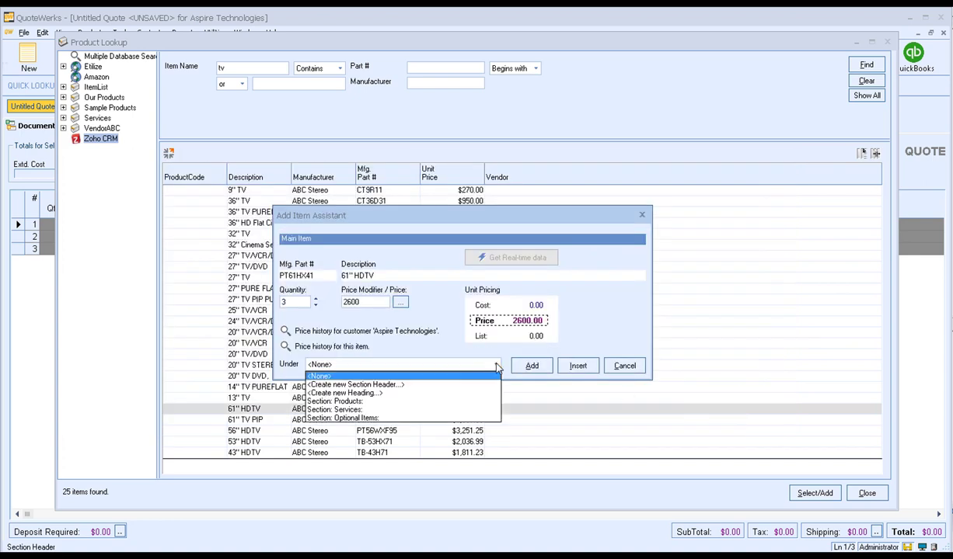
left_click(415, 402)
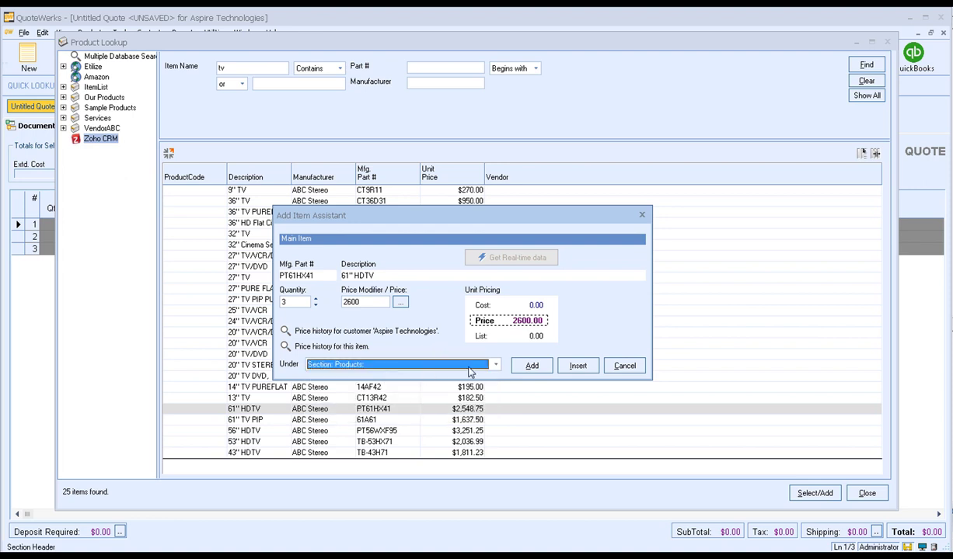
left_click(531, 365)
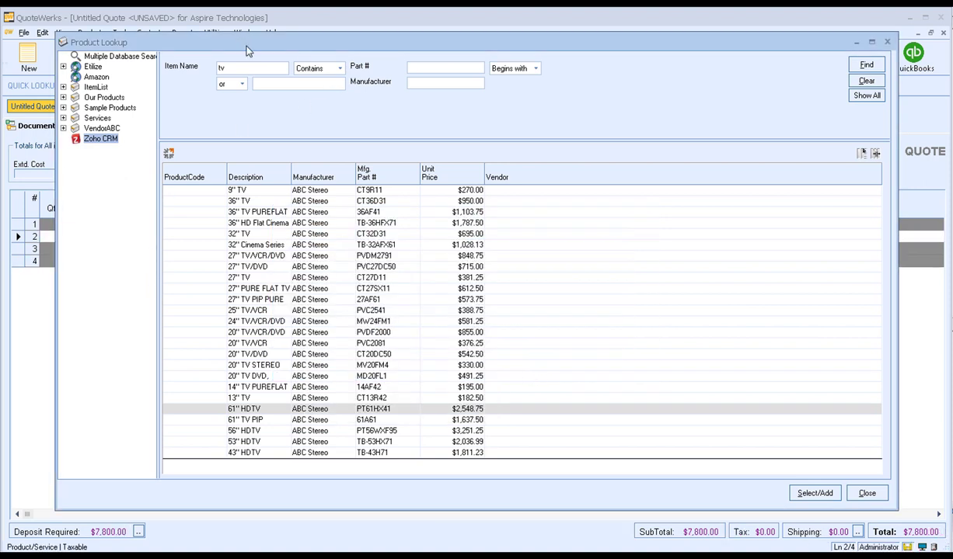
left_click_drag(305, 43, 415, 48)
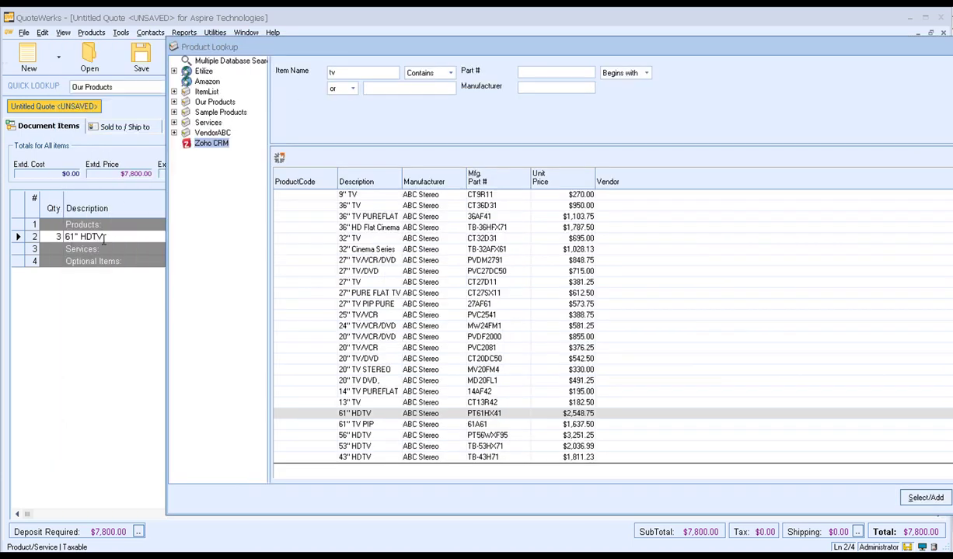
left_click_drag(599, 52, 503, 59)
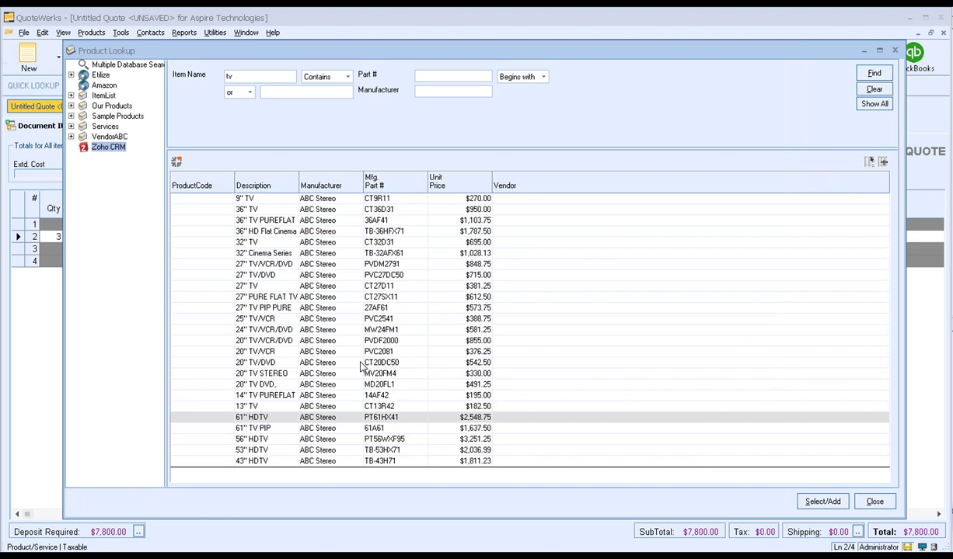
Add the 36" HD Flat Cinema TV and the 27" TV PIP PURE to the quote's Products section, quantity 2 each
left_click(262, 231)
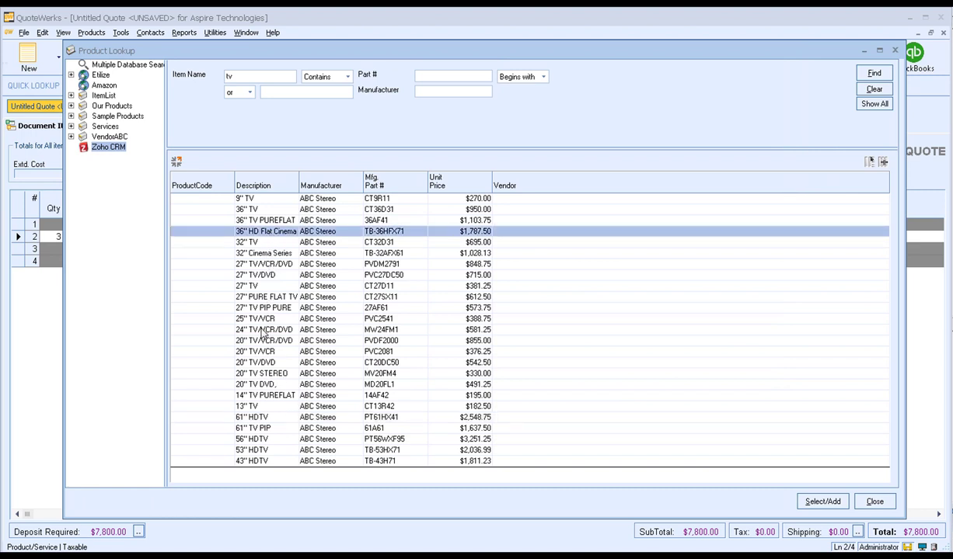
left_click(254, 307, "ctrl")
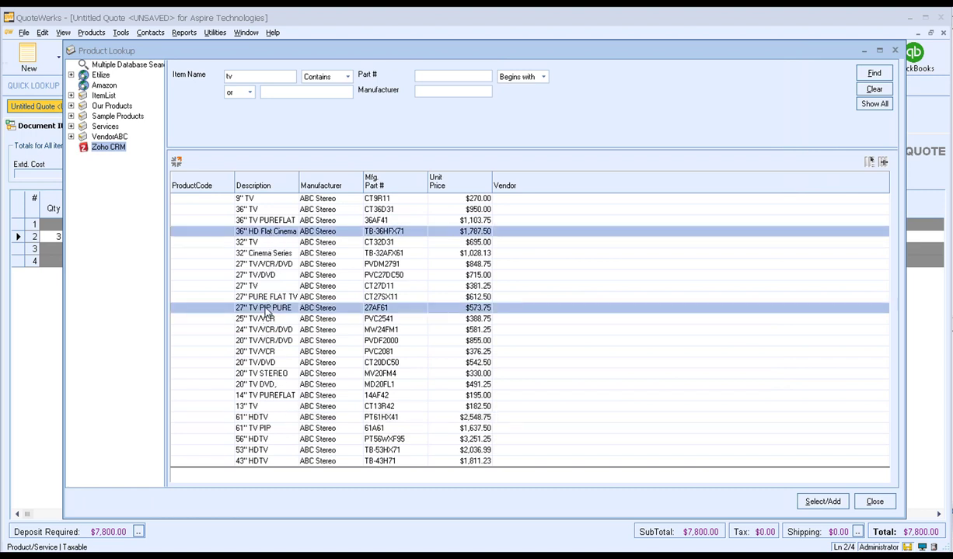
left_click(818, 502)
left_click(380, 365)
left_click(342, 401)
left_click(316, 299)
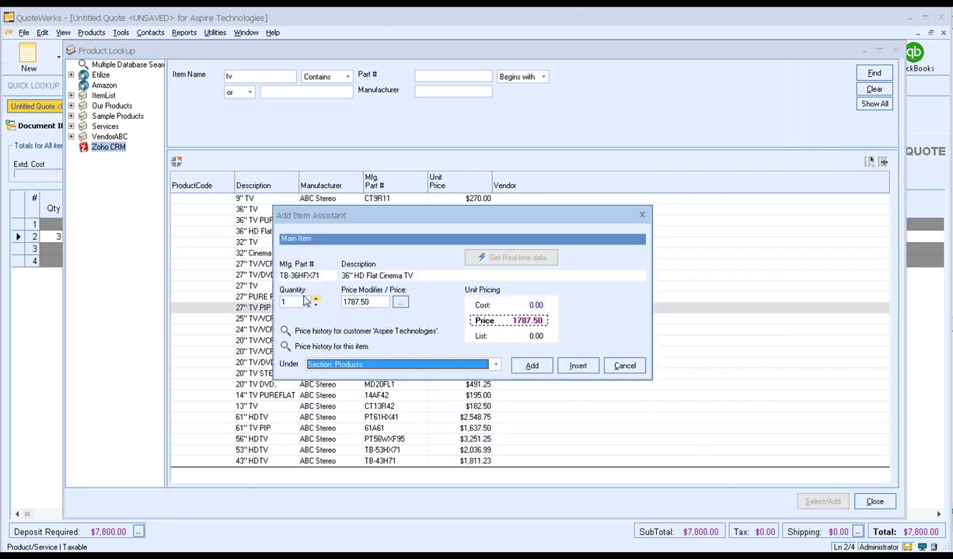
left_click(531, 365)
left_click(532, 366)
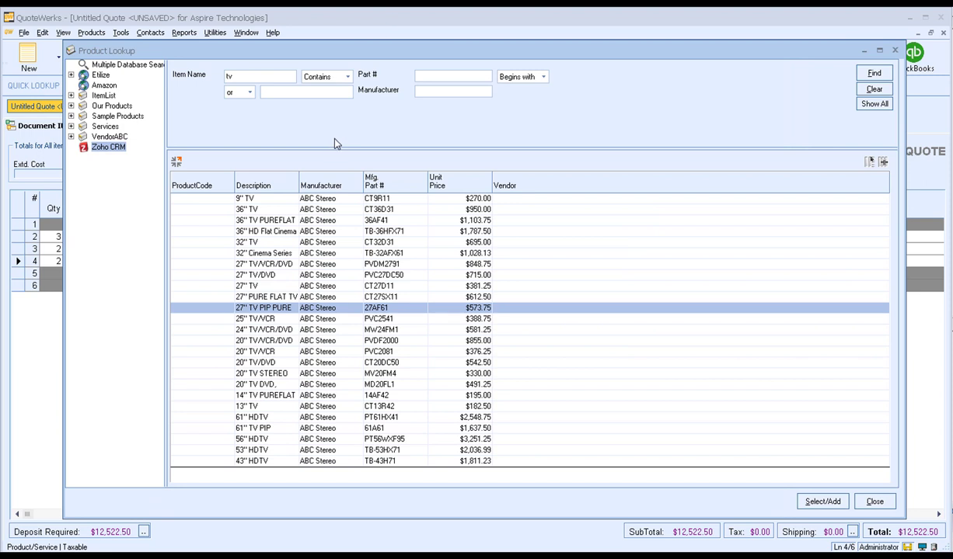
Search the Zoho CRM product source for items whose name contains "labor"
double_click(240, 76)
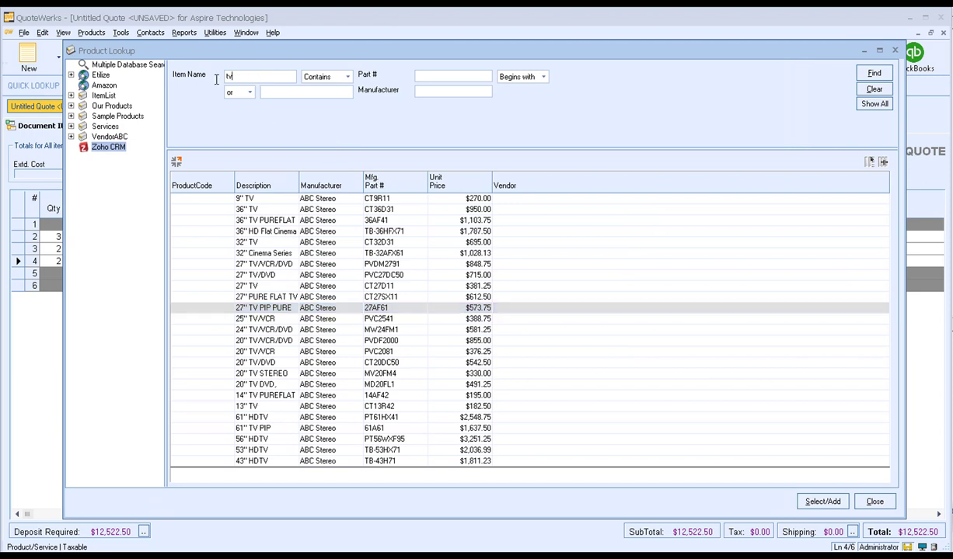
type("labor")
key("Return")
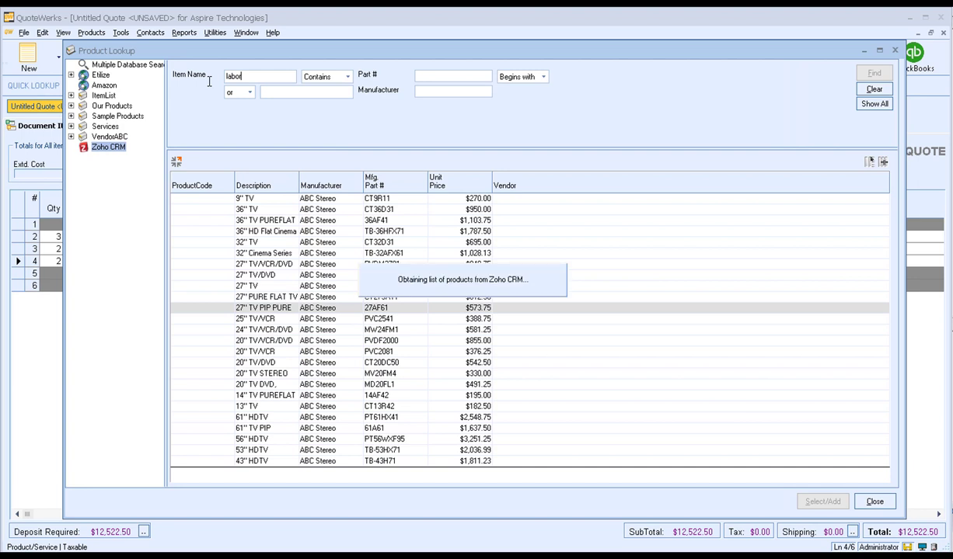
Add the Labor - Flat Rate and Labor items from the search results to the quote, quantity 1 each
left_click(326, 211)
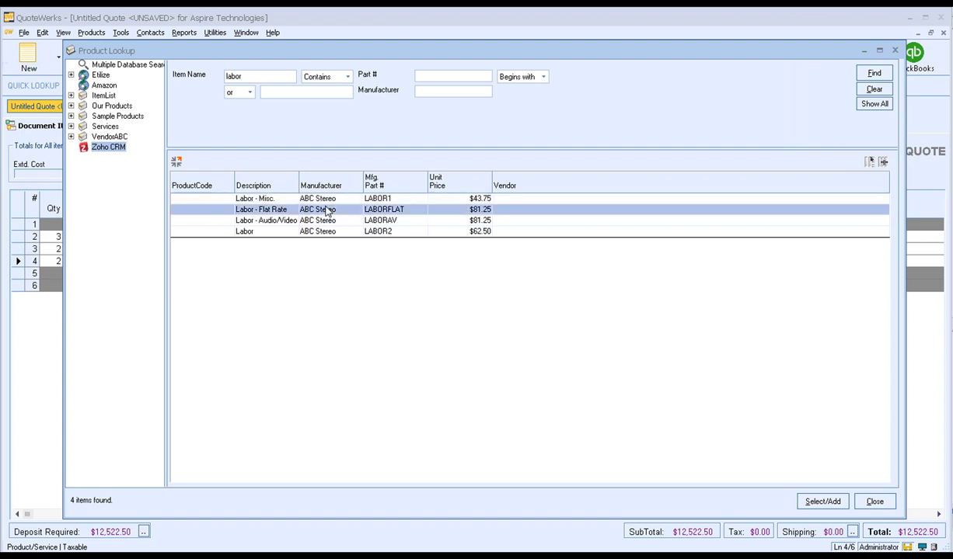
left_click(328, 221, "ctrl")
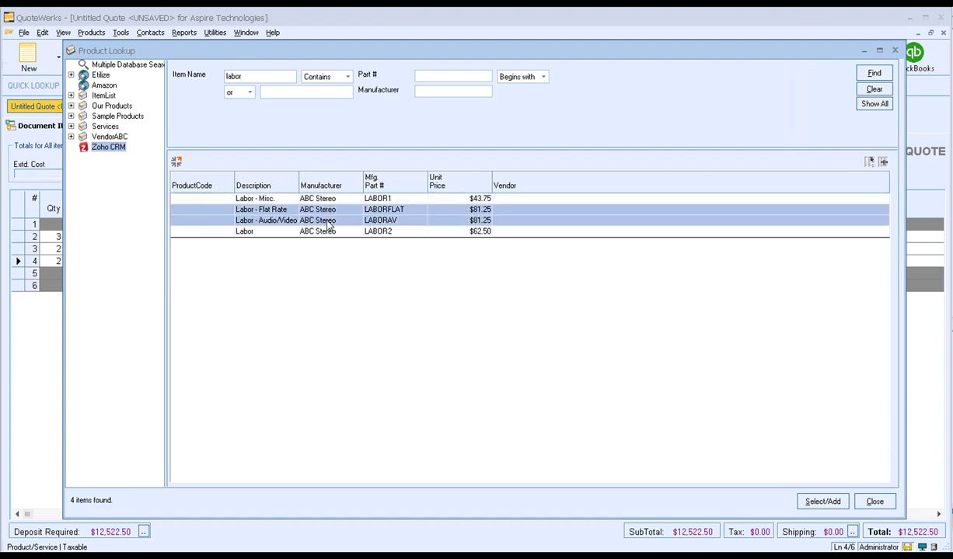
left_click(325, 231, "ctrl")
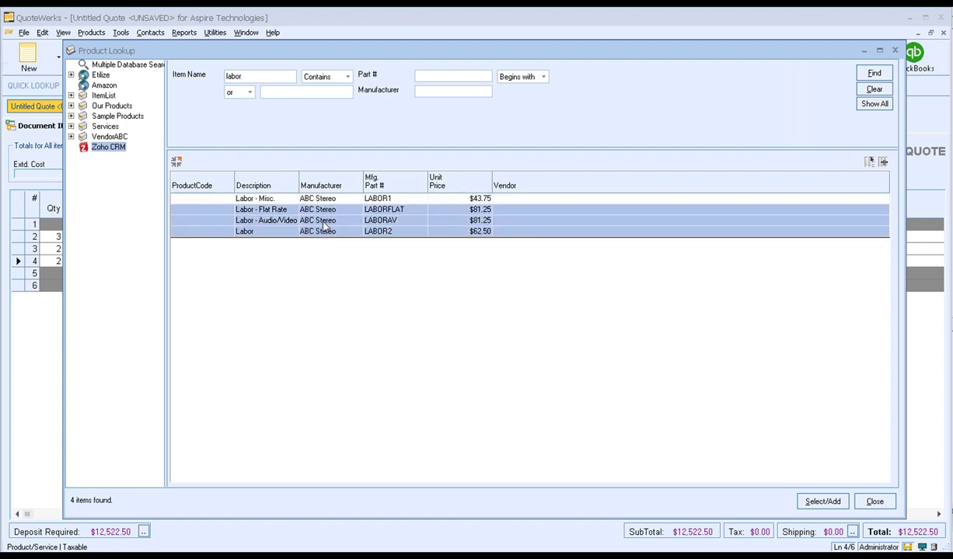
left_click(319, 221, "ctrl")
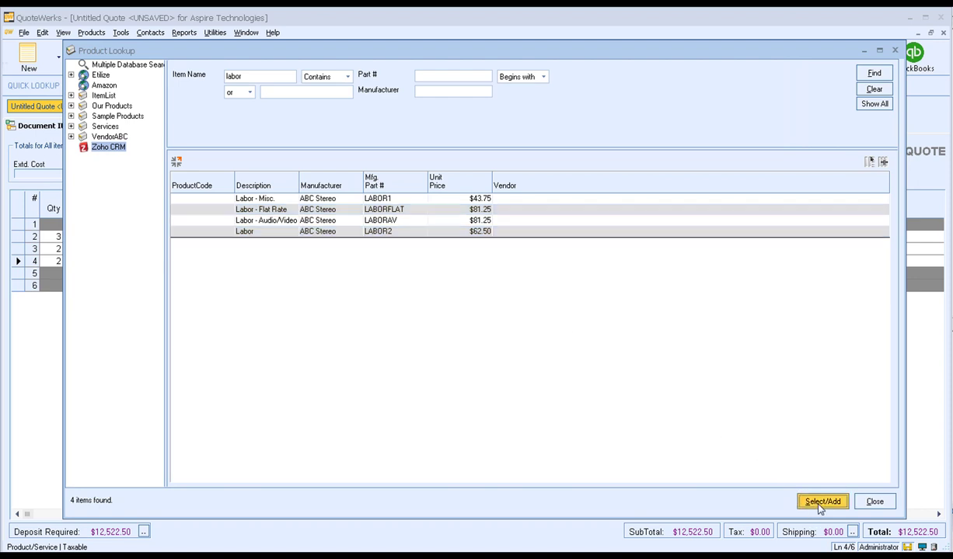
left_click(821, 503)
left_click(529, 366)
left_click(529, 366)
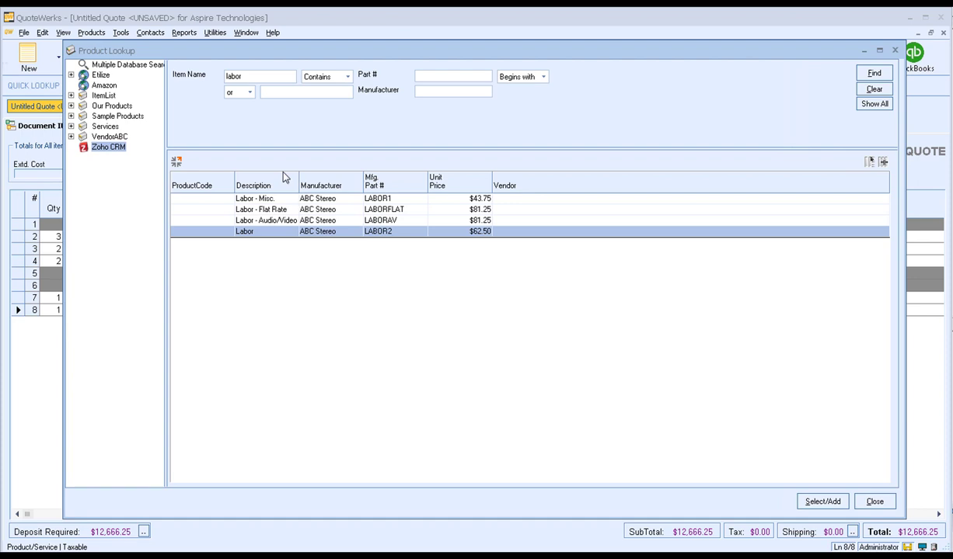
Add Structured Wiring System I, Universal Voice Pre-wire and ELECTRONICS $10000+ from the ItemList source to the quote, and close the product lookup
left_click(103, 95)
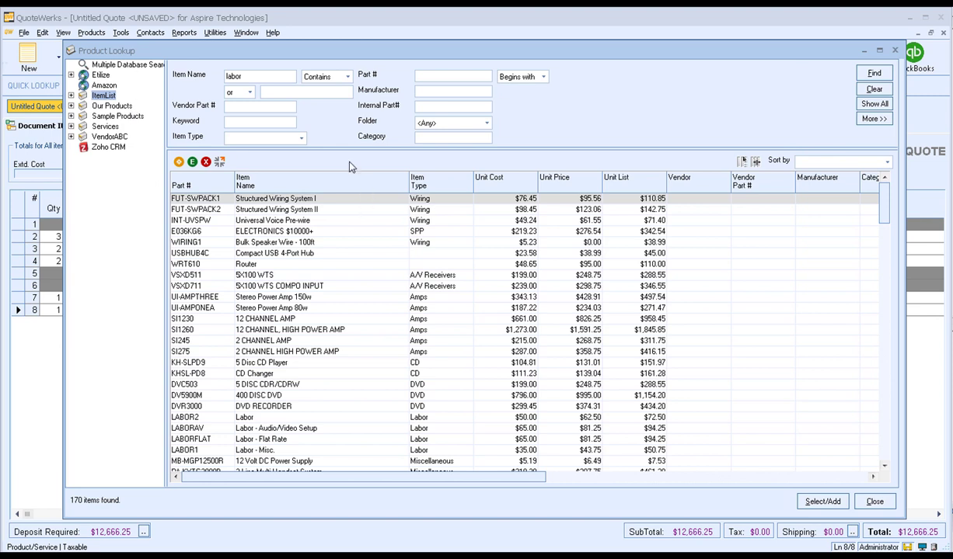
left_click(299, 200)
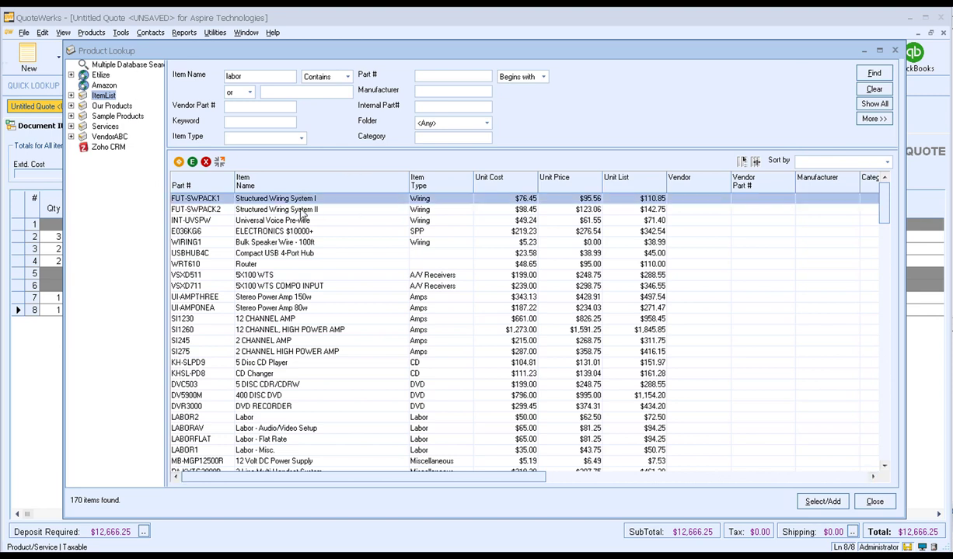
left_click(300, 222, "ctrl")
left_click(286, 231, "ctrl")
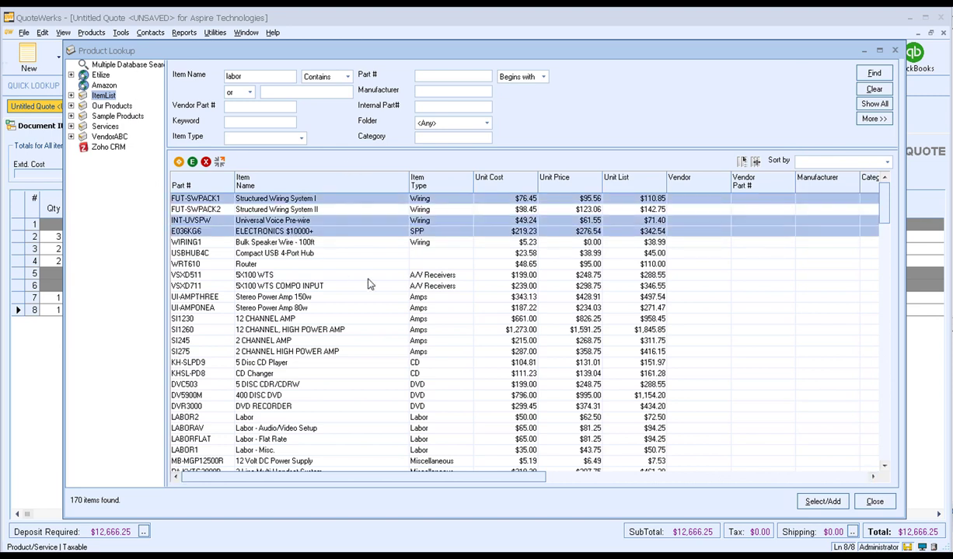
left_click(822, 501)
left_click(536, 368)
left_click(536, 368)
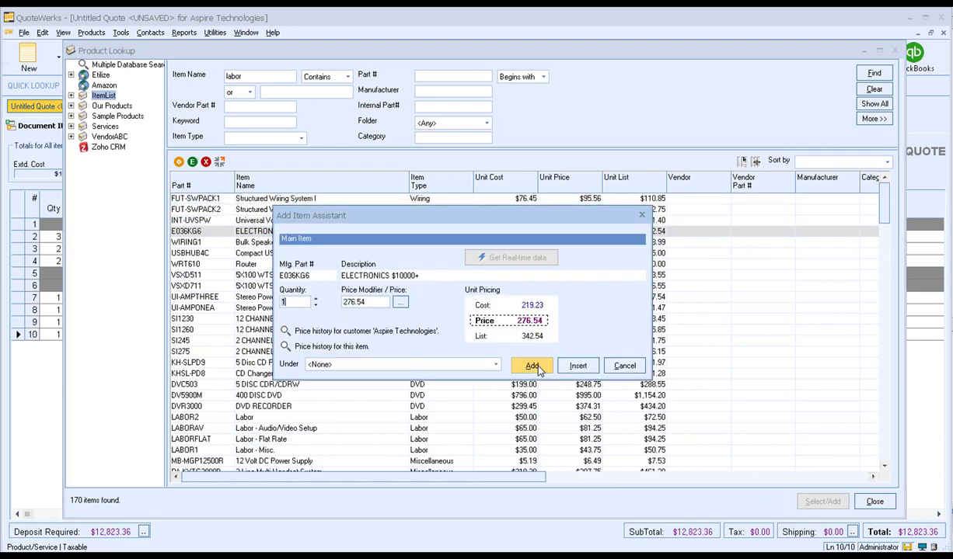
left_click(536, 368)
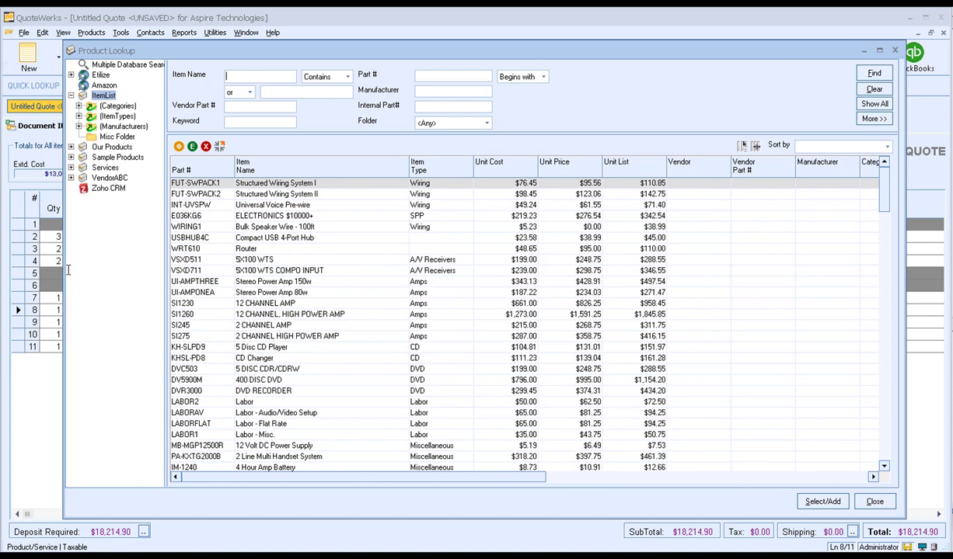
left_click(889, 506)
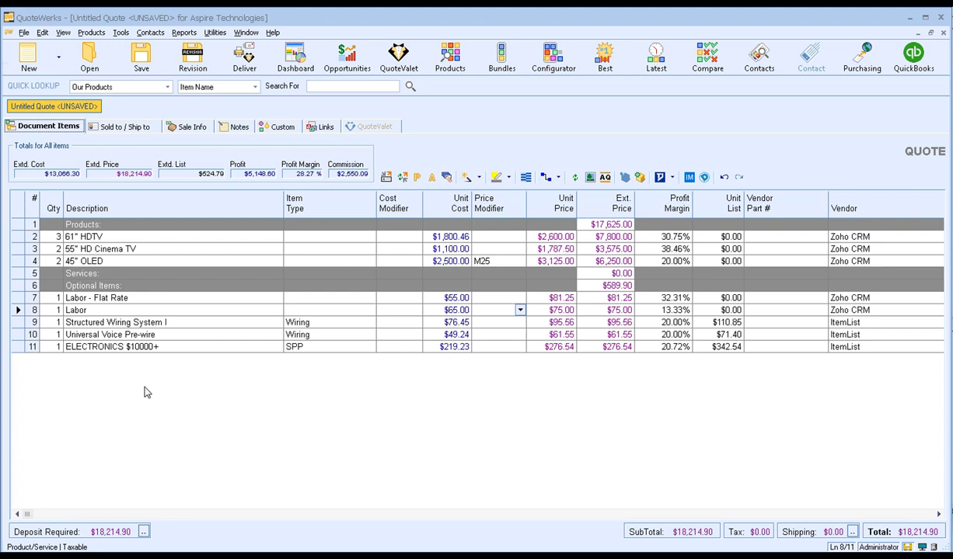
Move the two labor lines under the Services section and the Structured Wiring System I line to the end of the Products section
left_click(17, 297)
left_click(17, 310, "shift")
left_click_drag(17, 310, 17, 281)
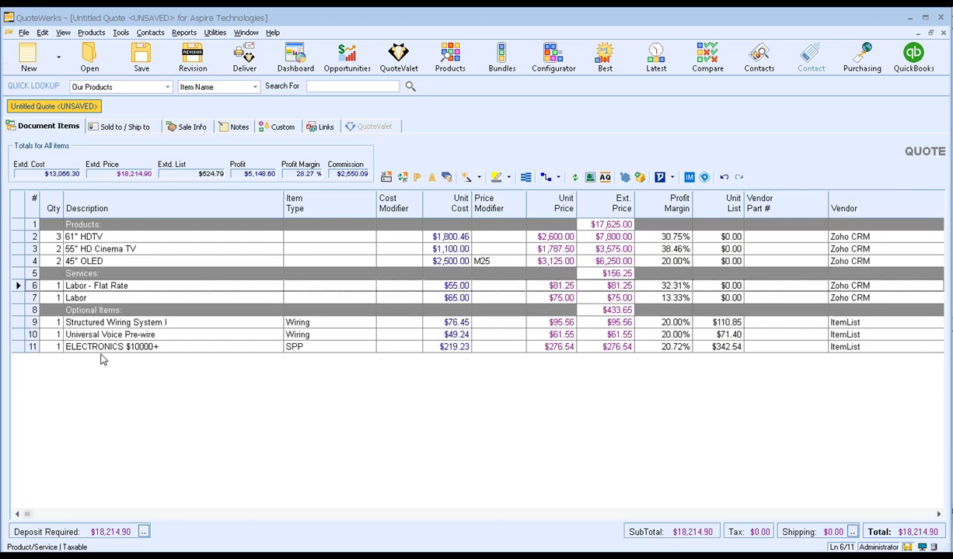
left_click_drag(19, 315, 19, 269)
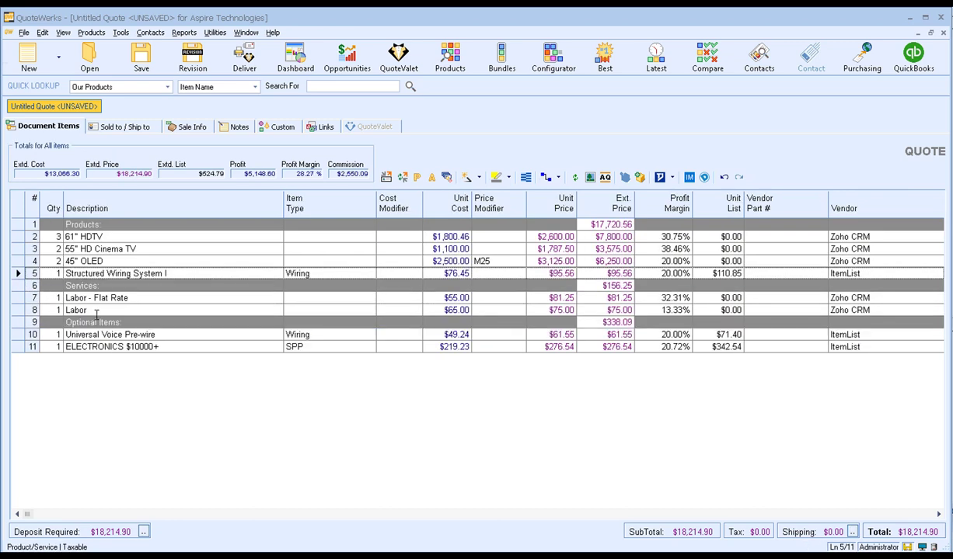
In the line attributes of Universal Voice Pre-wire and ELECTRONICS $10000+, set Is Optional to Yes and enable Is Selected
left_click(17, 334)
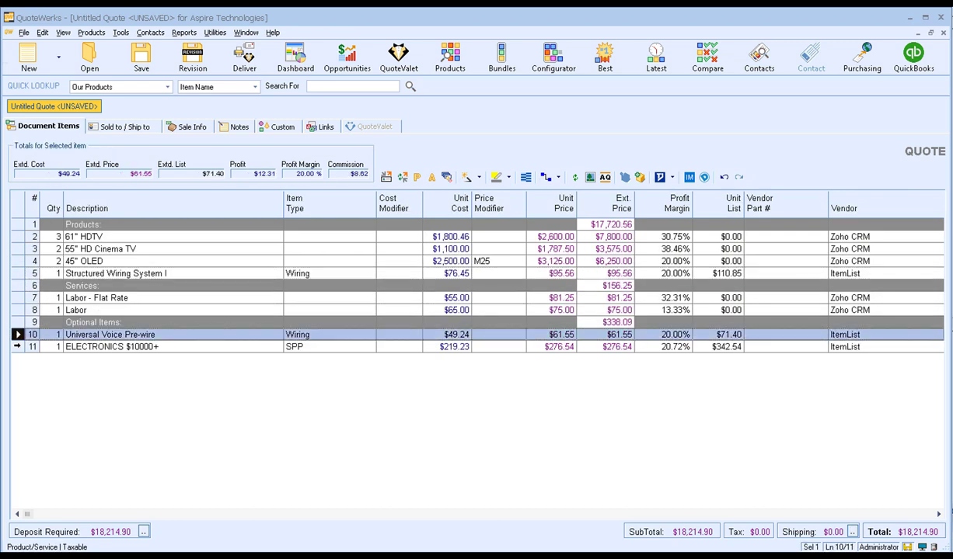
left_click(17, 347, "shift")
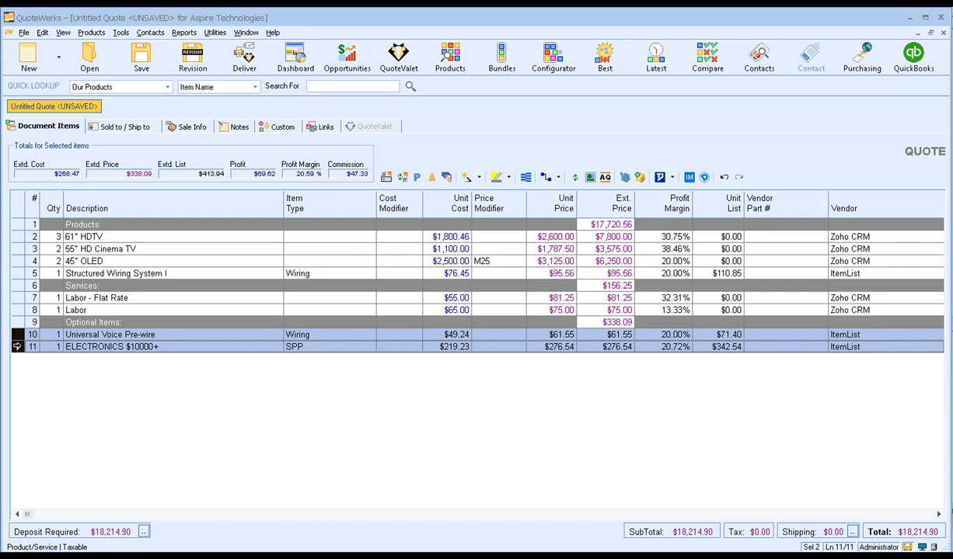
right_click(17, 348)
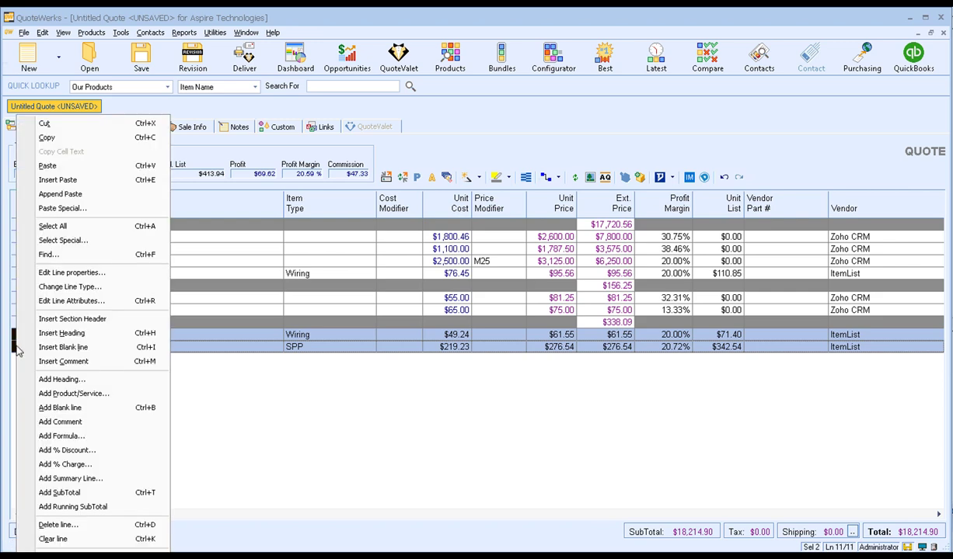
left_click(117, 302)
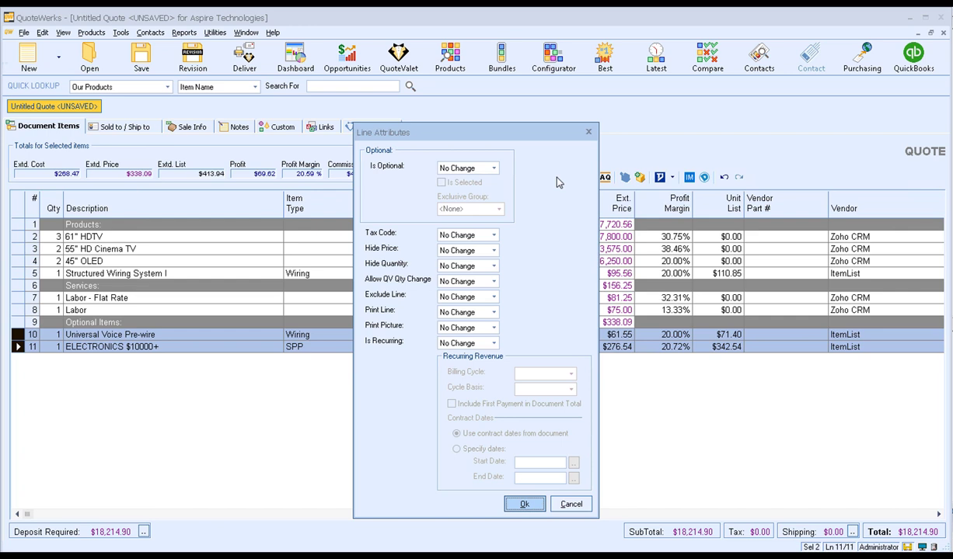
left_click(492, 167)
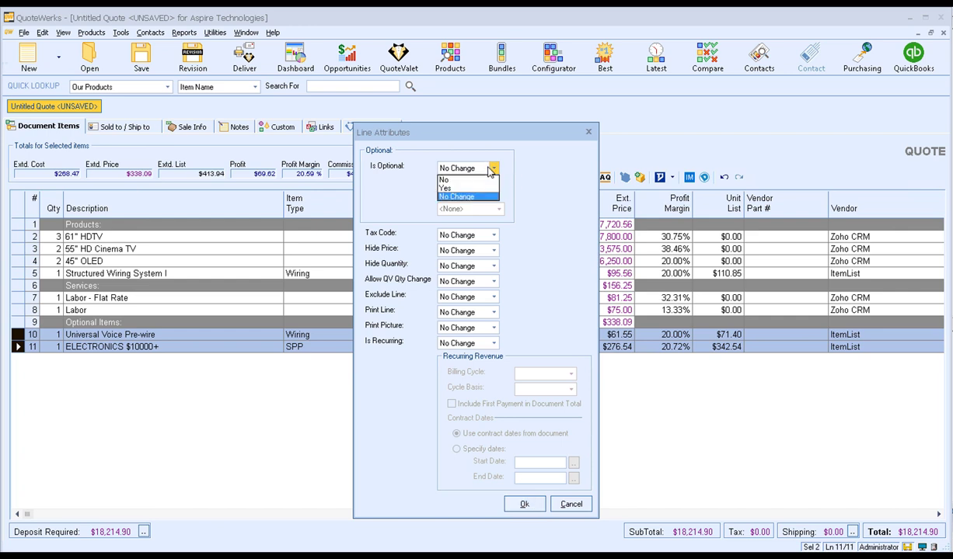
left_click(446, 188)
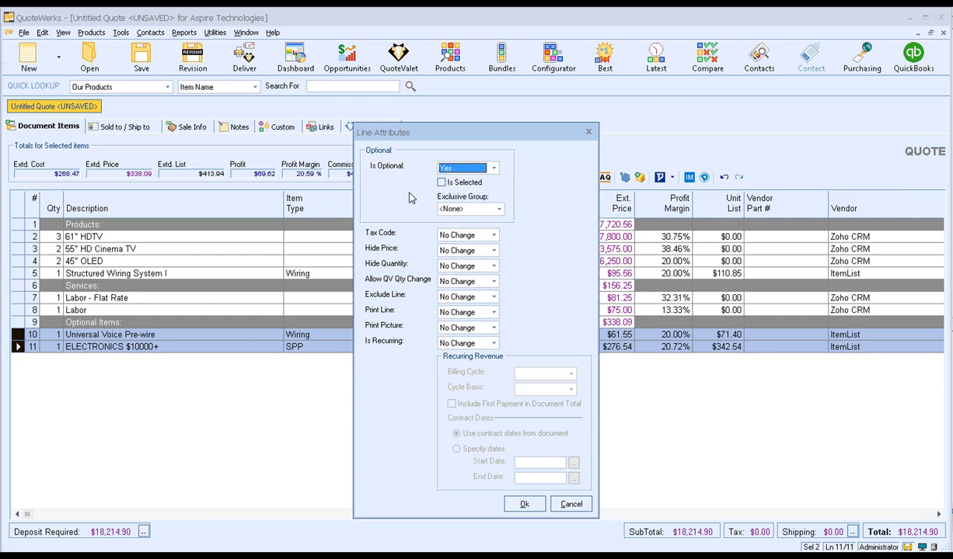
left_click(442, 182)
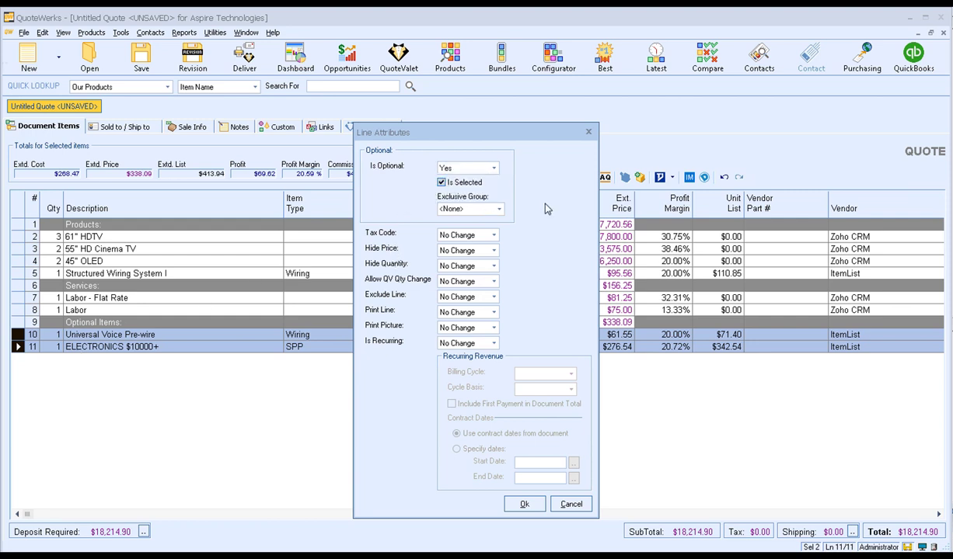
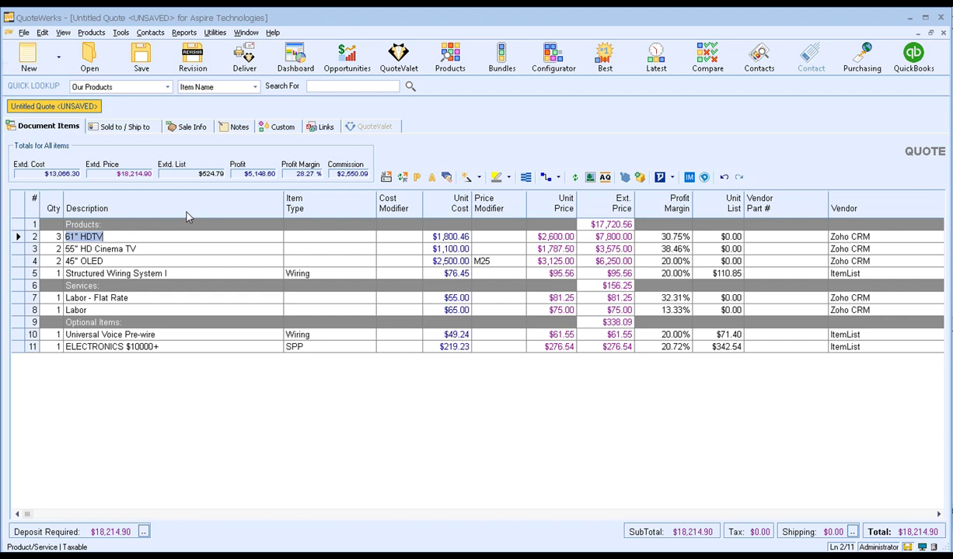
Save the quote under its suggested name, enabling creation of a new Zoho follow-up call
left_click(142, 58)
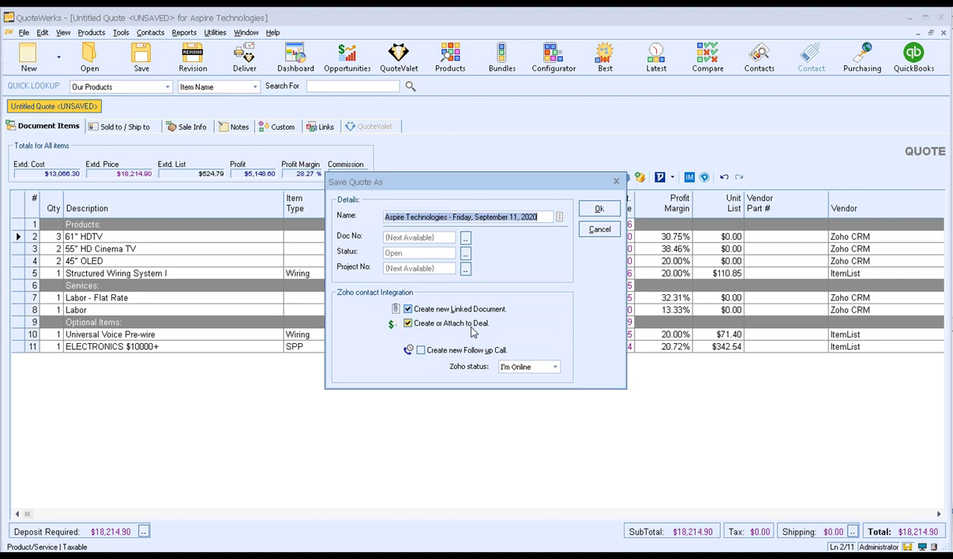
left_click(420, 350)
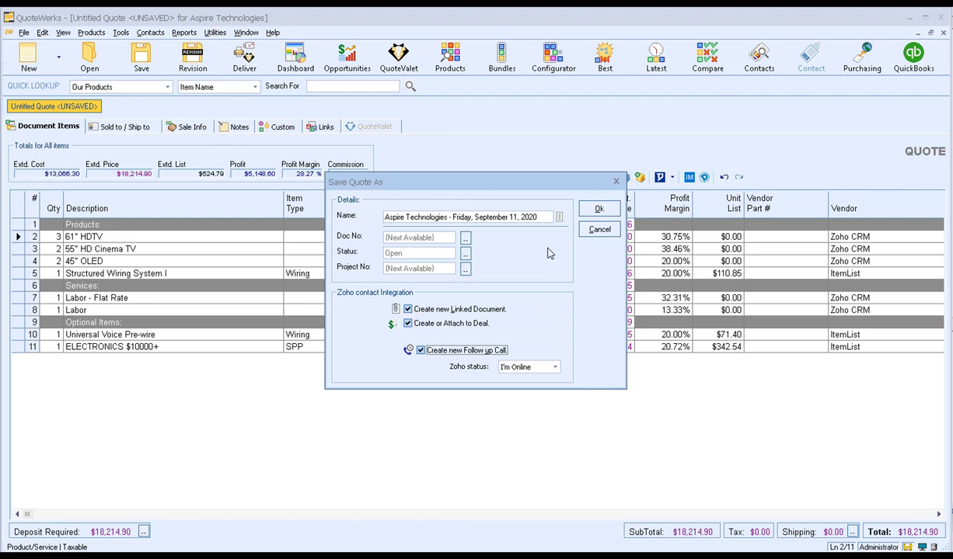
left_click(608, 212)
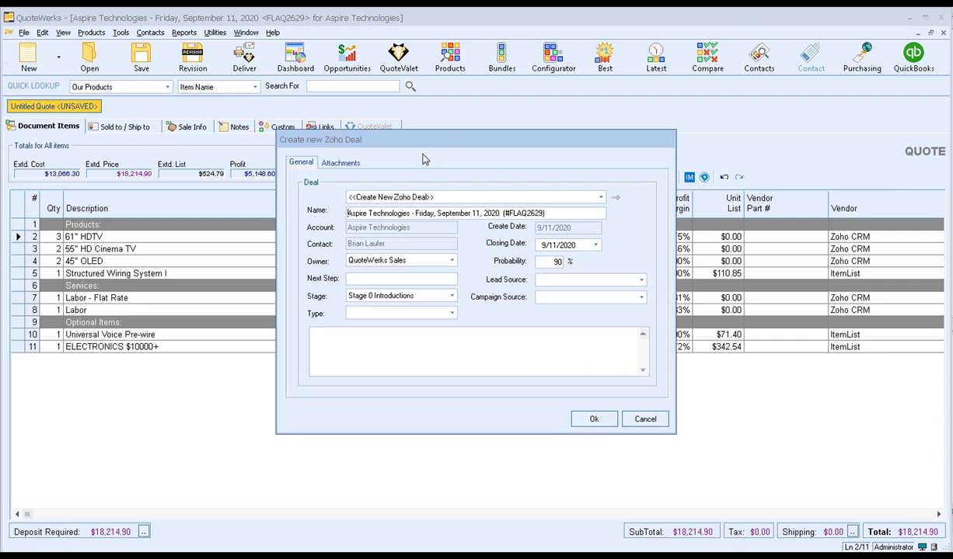
Look through the existing Zoho deals the quote could be attached to, keeping the option to create a new deal
left_click(601, 199)
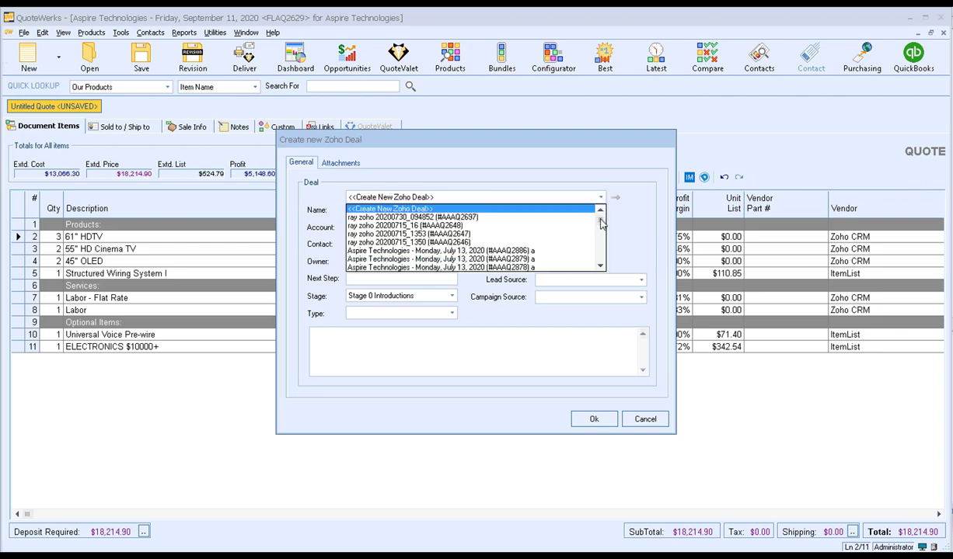
mouse_move(601, 220)
left_mouse_down()
mouse_move(601, 254)
mouse_move(600, 204)
left_mouse_up()
left_click(512, 178)
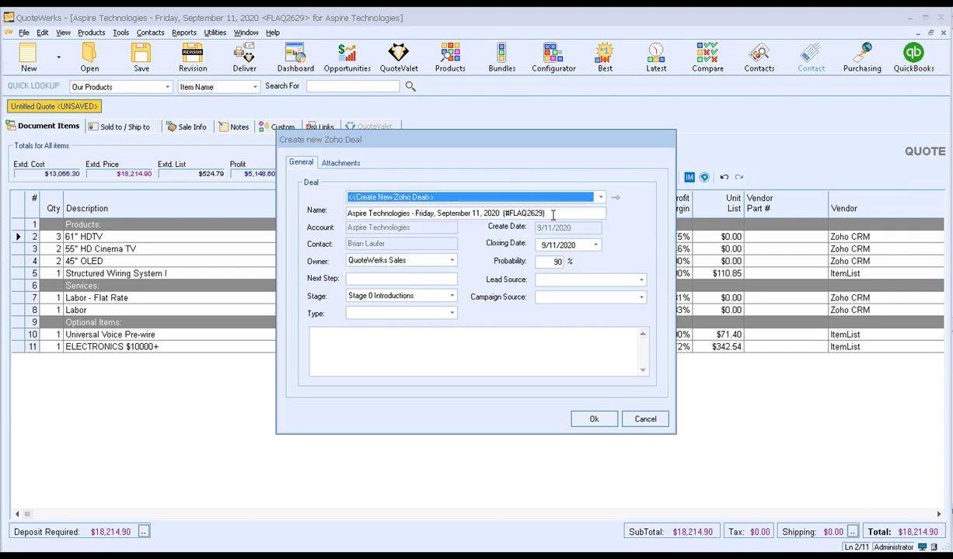
Remove the date from the new Zoho deal's name and set its stage to Stage 5 Proposal/Price Quote
left_click_drag(480, 215, 416, 214)
key("BackSpace")
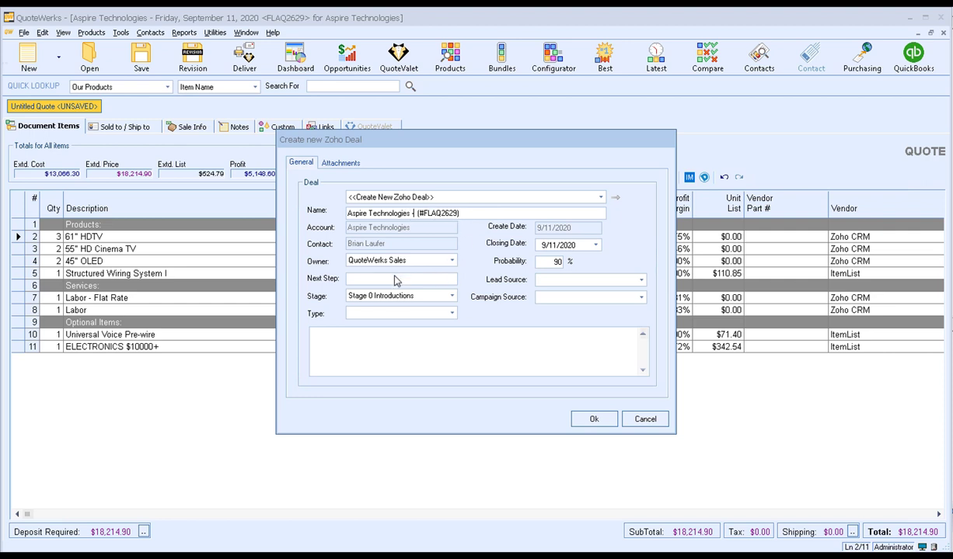
left_click(450, 297)
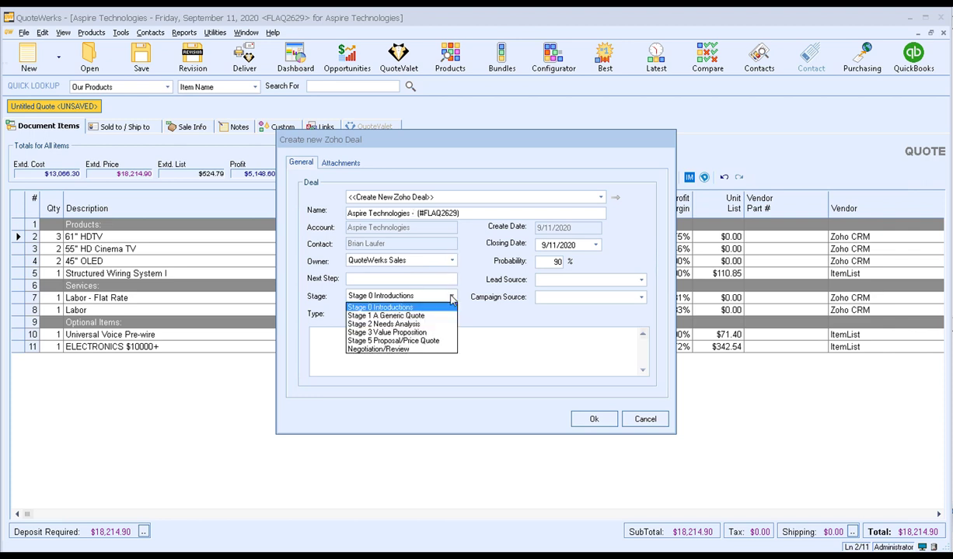
left_click(425, 342)
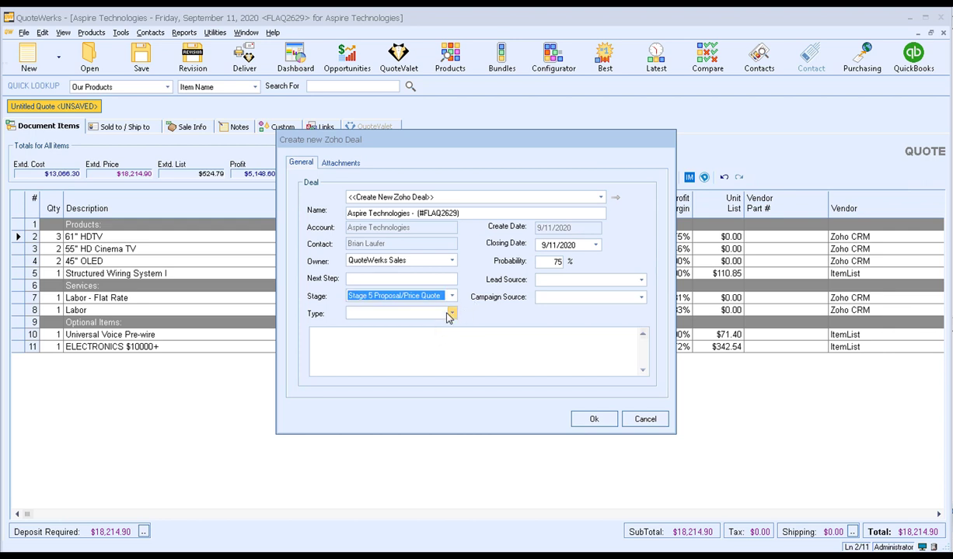
Set the new Zoho deal's type to First Option and its closing date to 9/17/2020, and create the deal
left_click(451, 313)
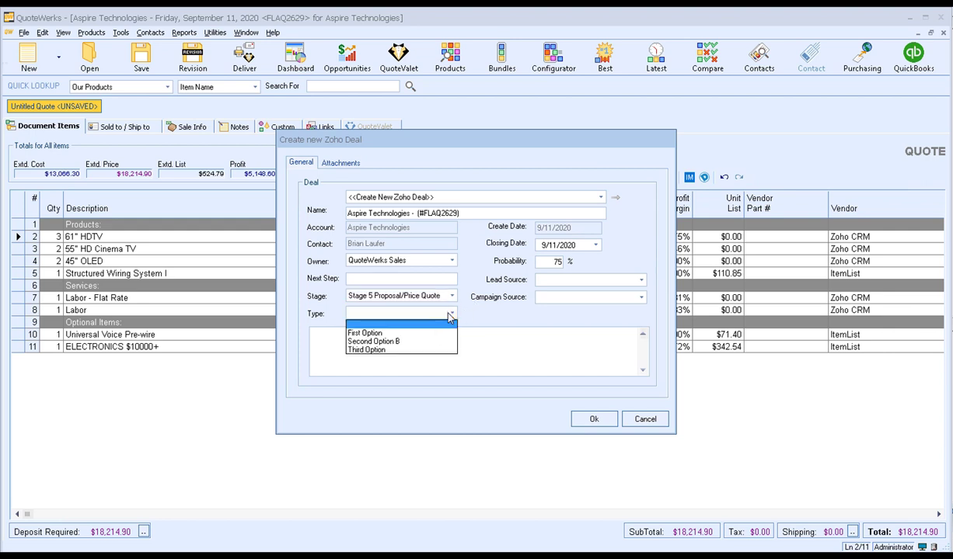
left_click(376, 333)
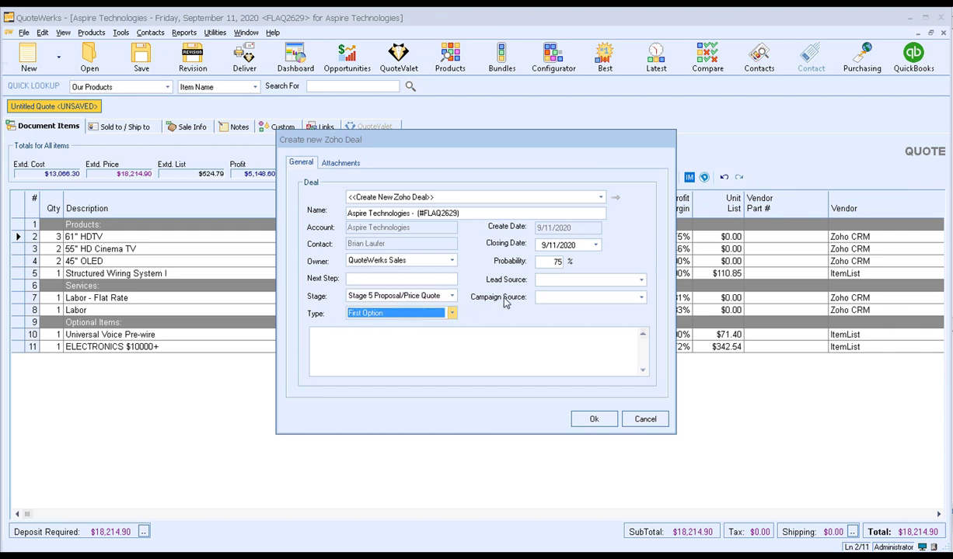
left_click(595, 245)
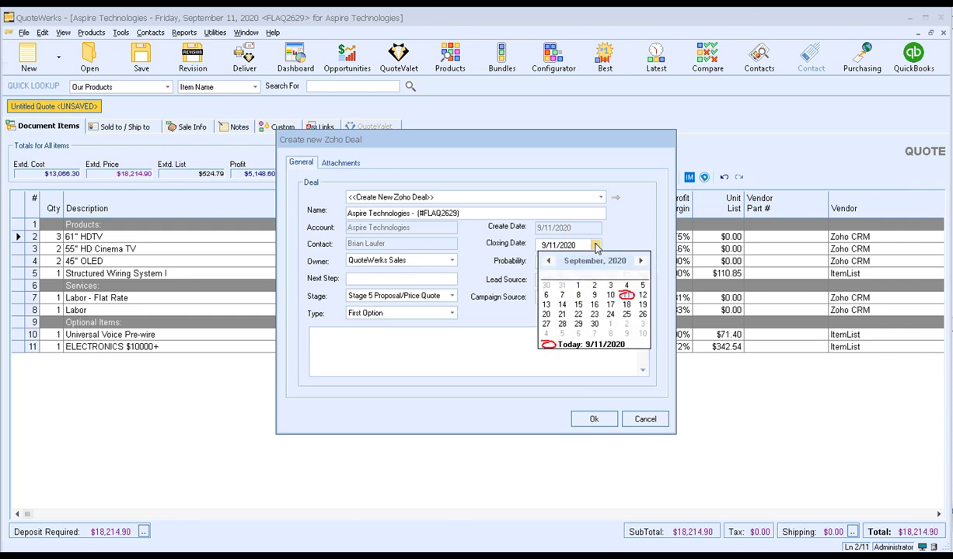
left_click(610, 305)
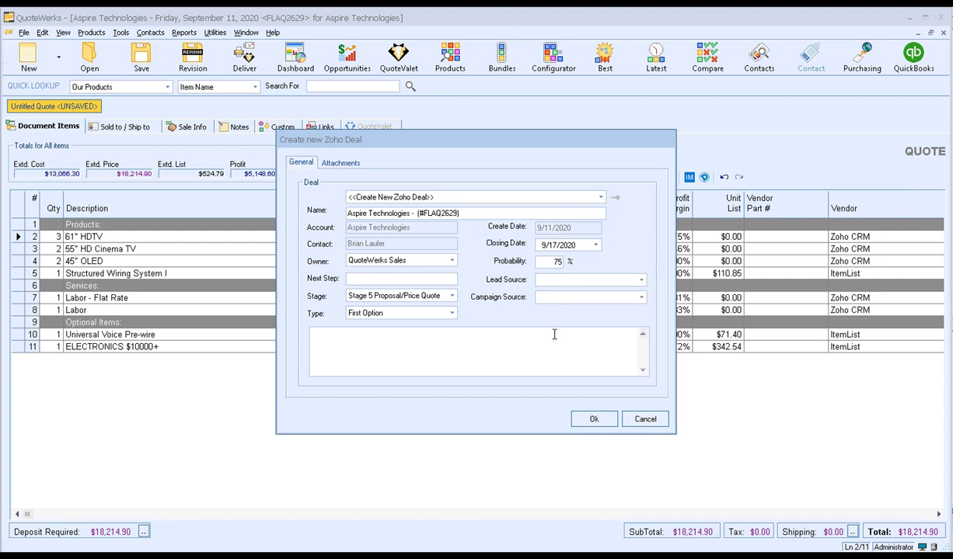
left_click(376, 330)
left_click(594, 420)
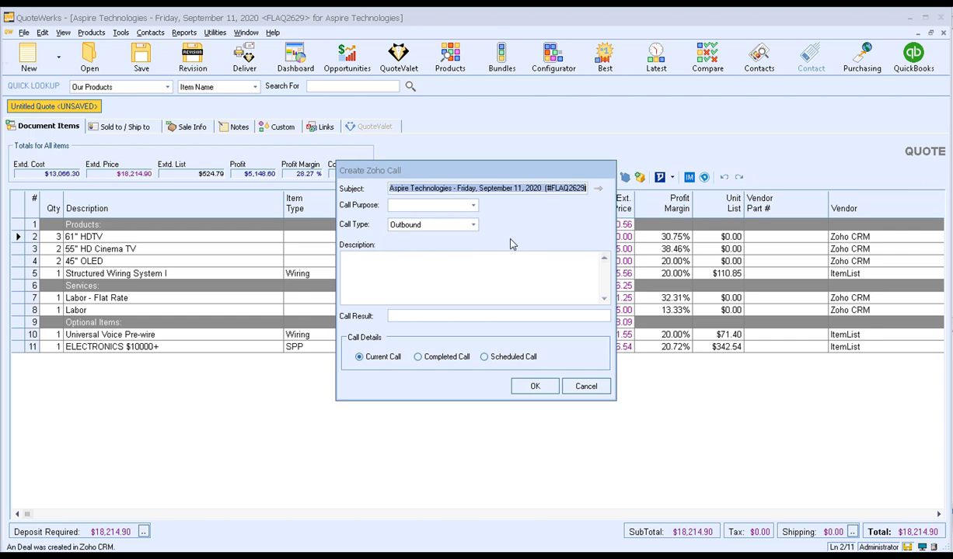
Remove the date from the Zoho call's subject, set its purpose to Quote Follow Up and describe it as "Follow up on quote sent last week"
left_click_drag(532, 189, 457, 187)
key("Delete")
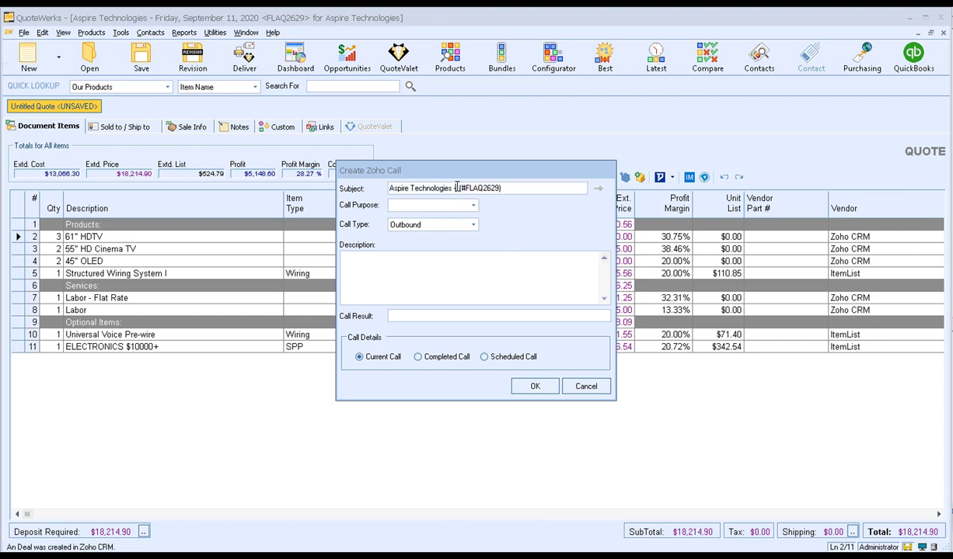
left_click(452, 205)
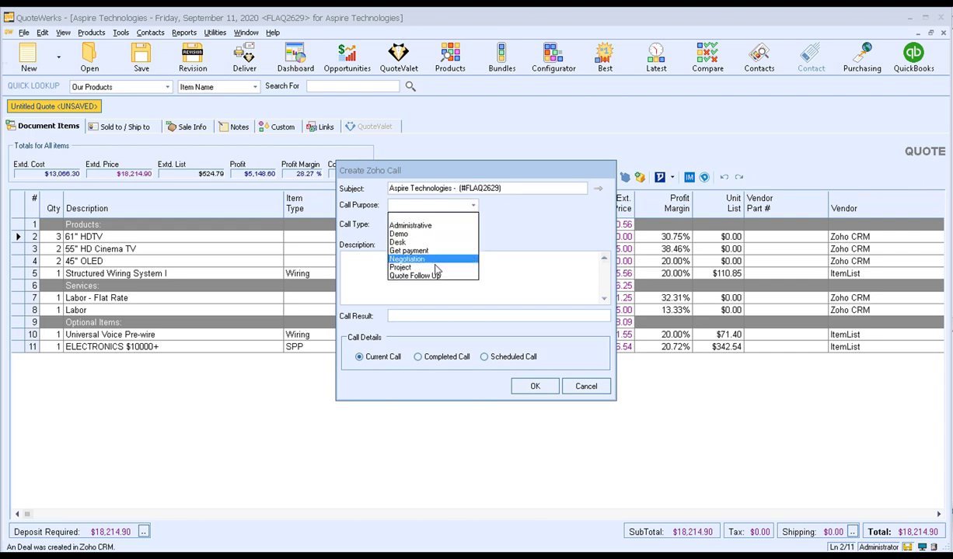
left_click(431, 276)
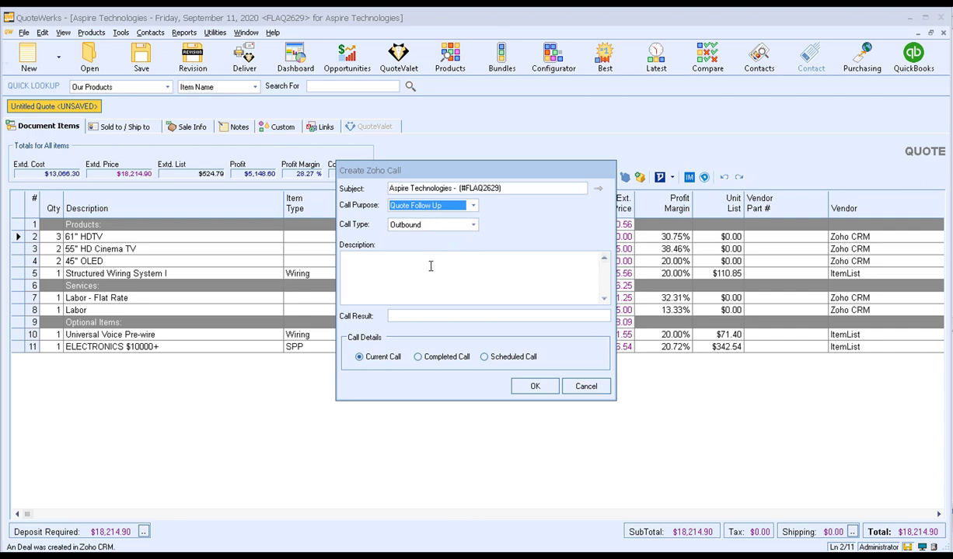
left_click(421, 262)
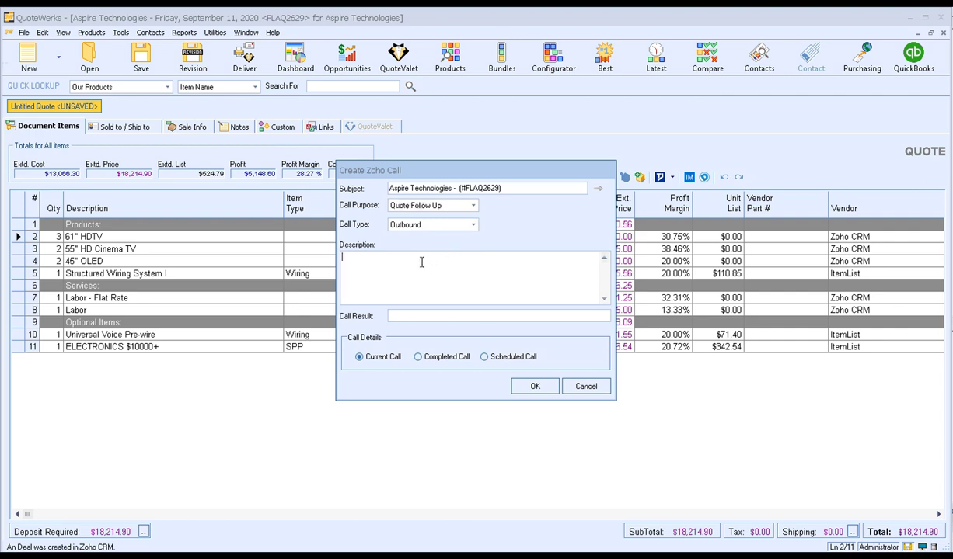
type("Follow up on quote sent last week")
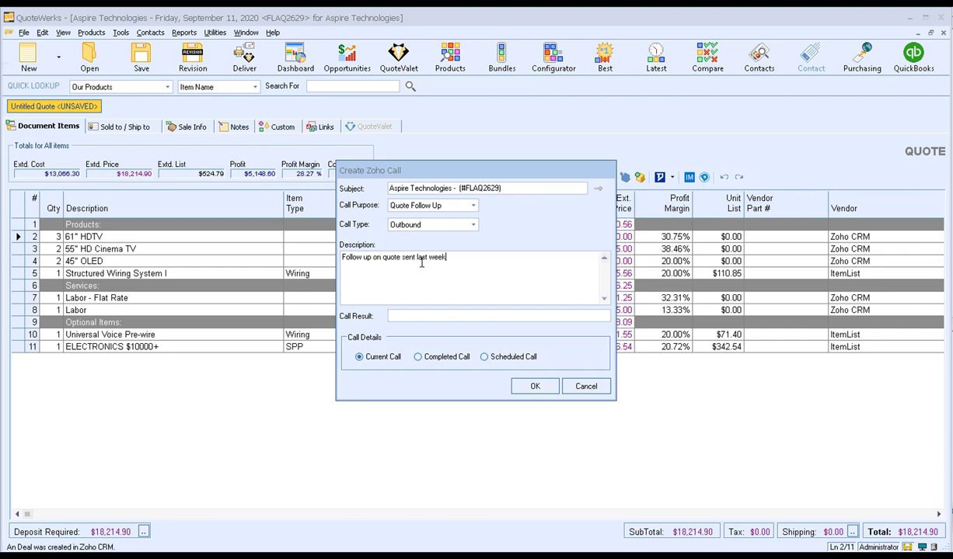
Make it a scheduled call on 9/14/2020, owned by QuoteWerks Sales, with a reminder 15 minutes before
left_click(490, 359)
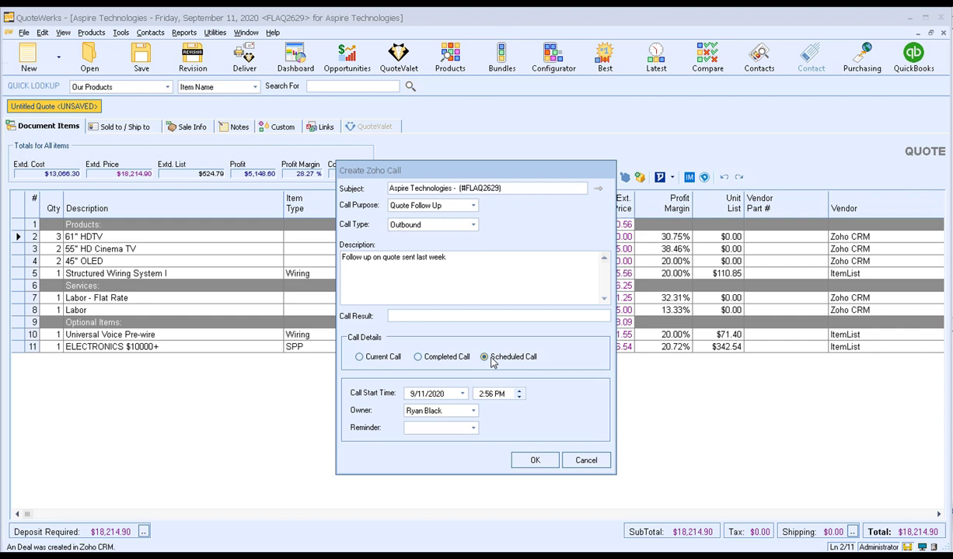
left_click(462, 394)
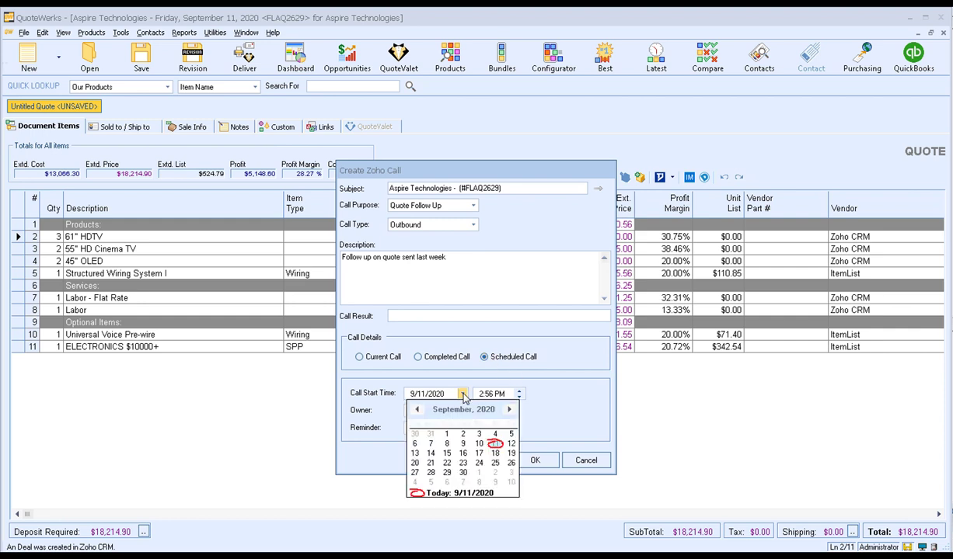
left_click(430, 454)
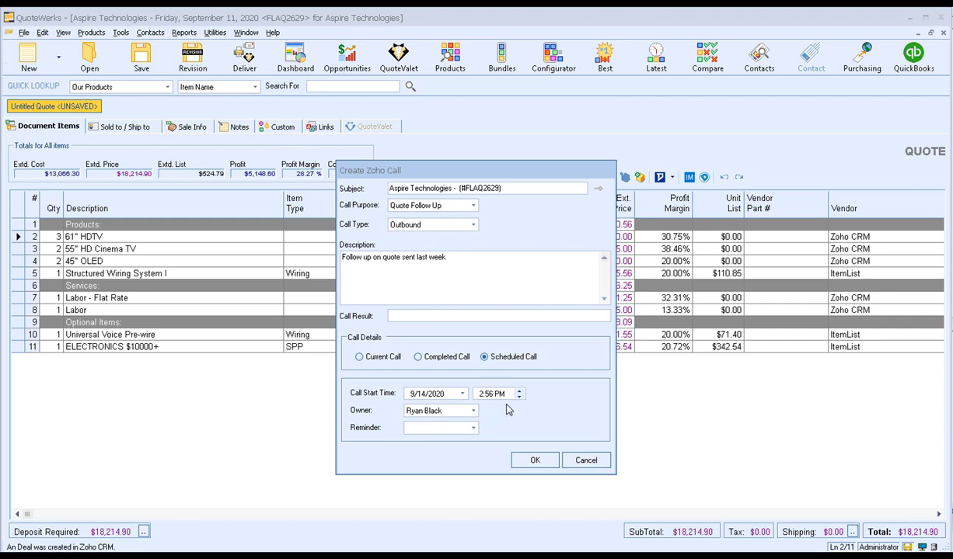
left_click(472, 411)
left_click(471, 430)
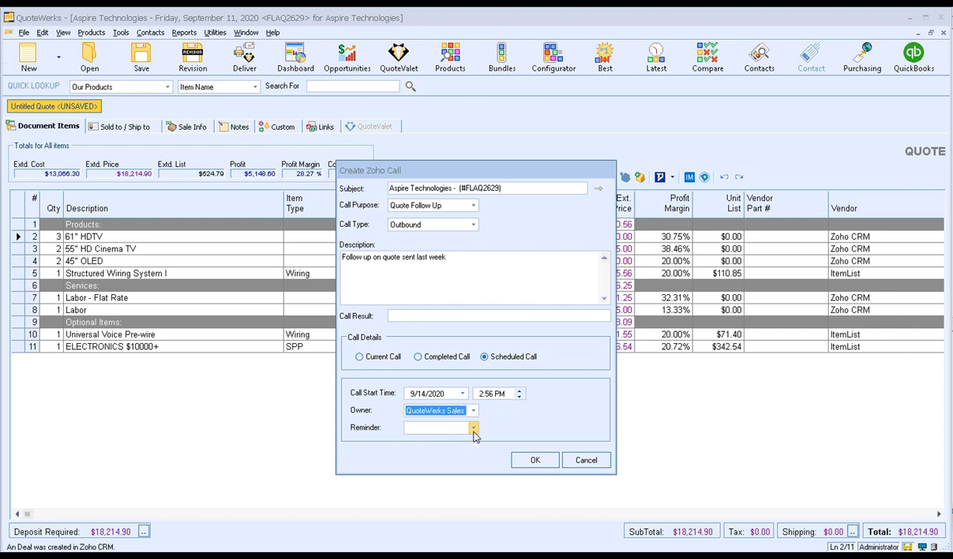
left_click(472, 428)
left_click(432, 465)
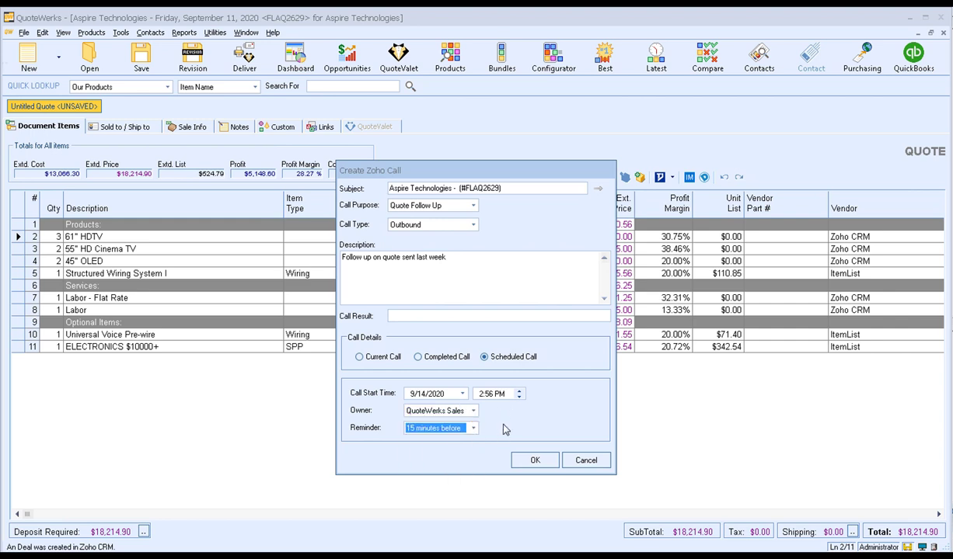
Set the scheduled call's start time to 3:00 PM and create the call
left_click(483, 394)
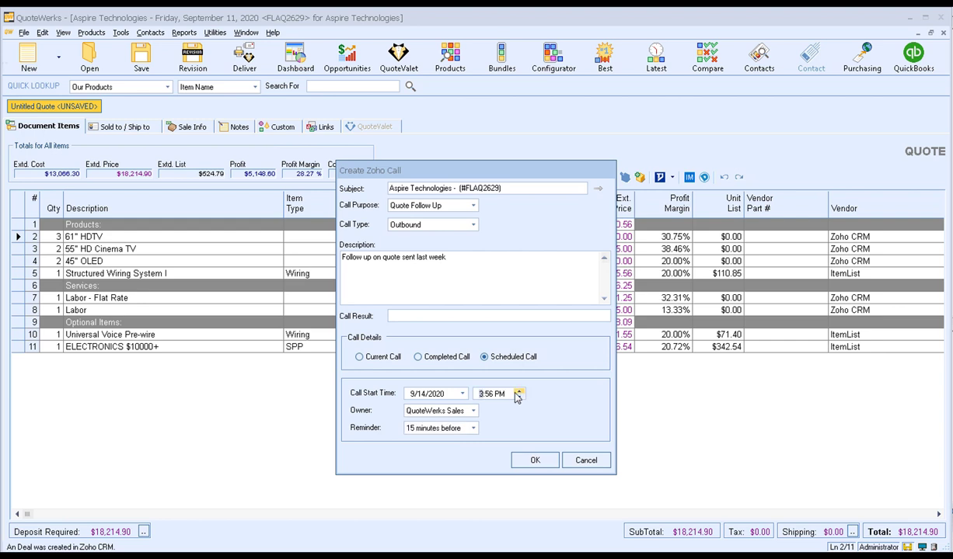
type("3")
left_click(534, 461)
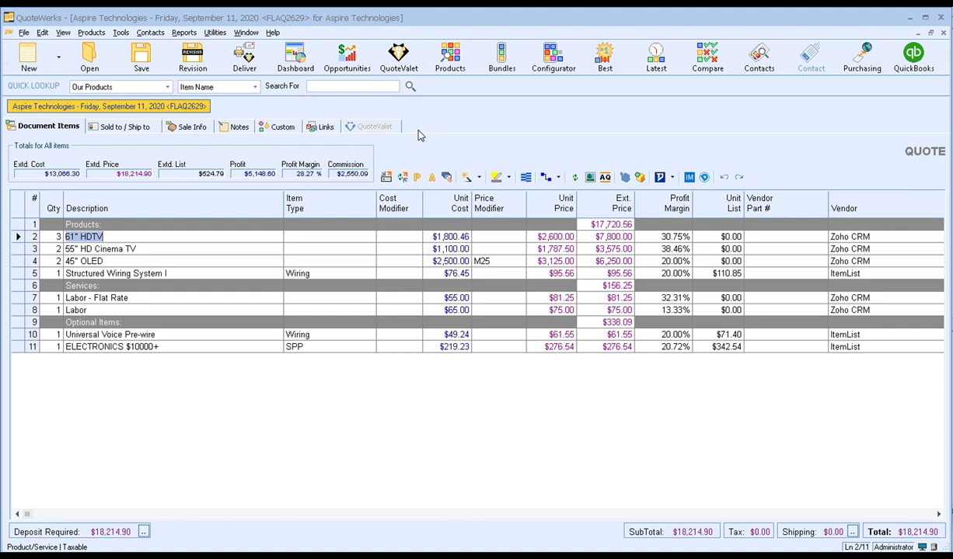
View the linked deal in Zoho CRM, examine its details, stage history and open activities, and return to QuoteWerks
left_click(324, 129)
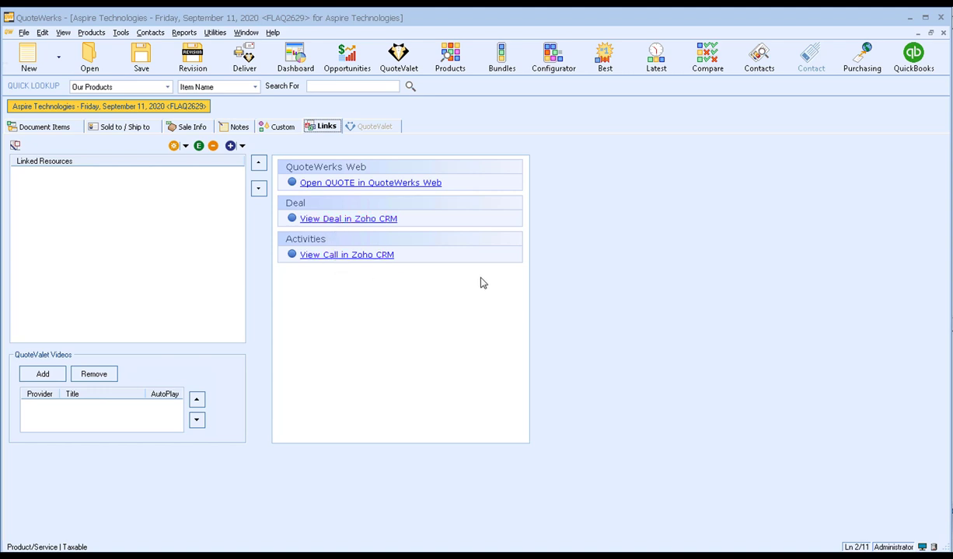
left_click(329, 222)
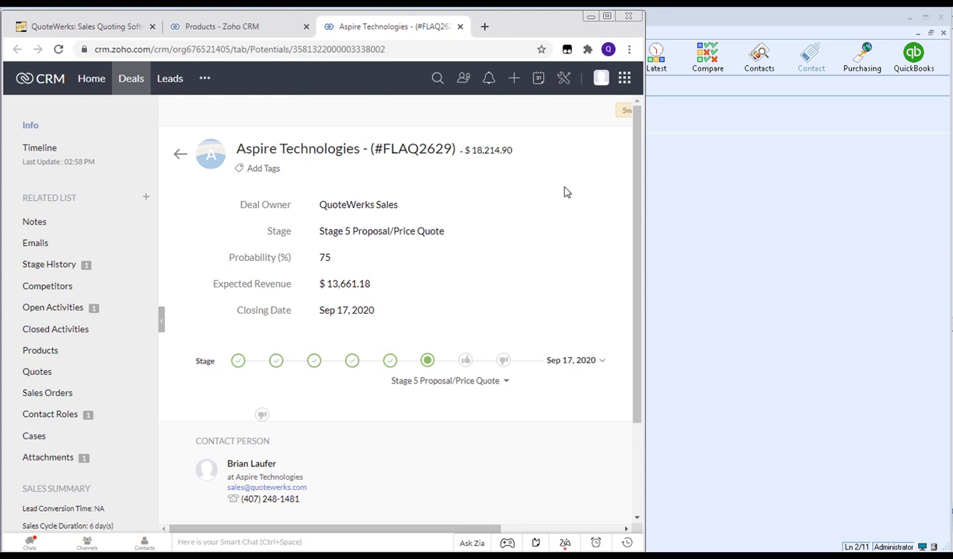
scroll(544, 227, "down", 1)
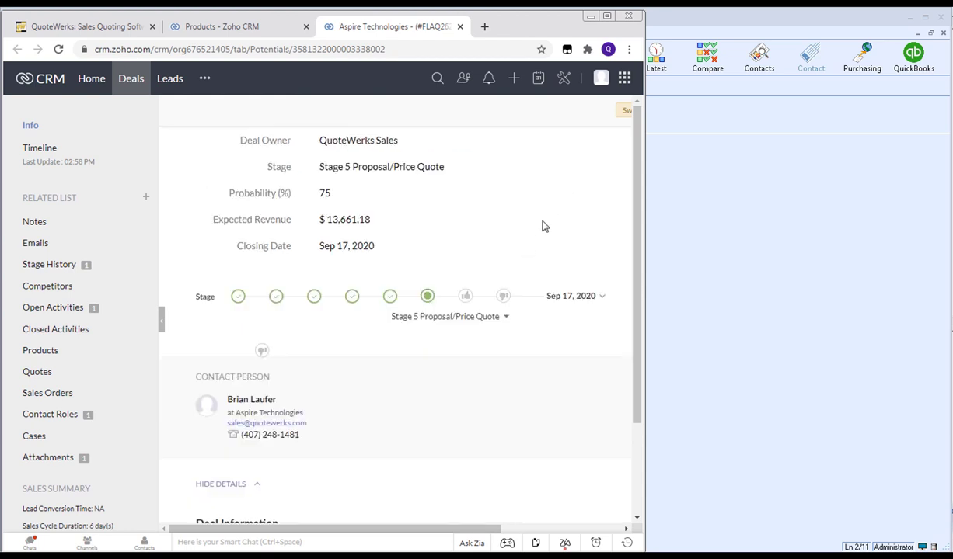
scroll(544, 227, "down", 3)
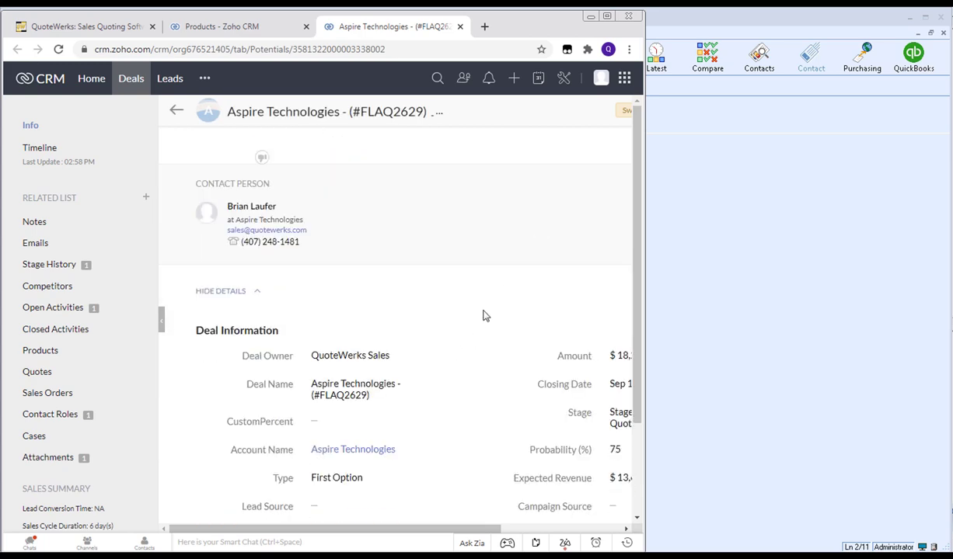
scroll(483, 315, "down", 6)
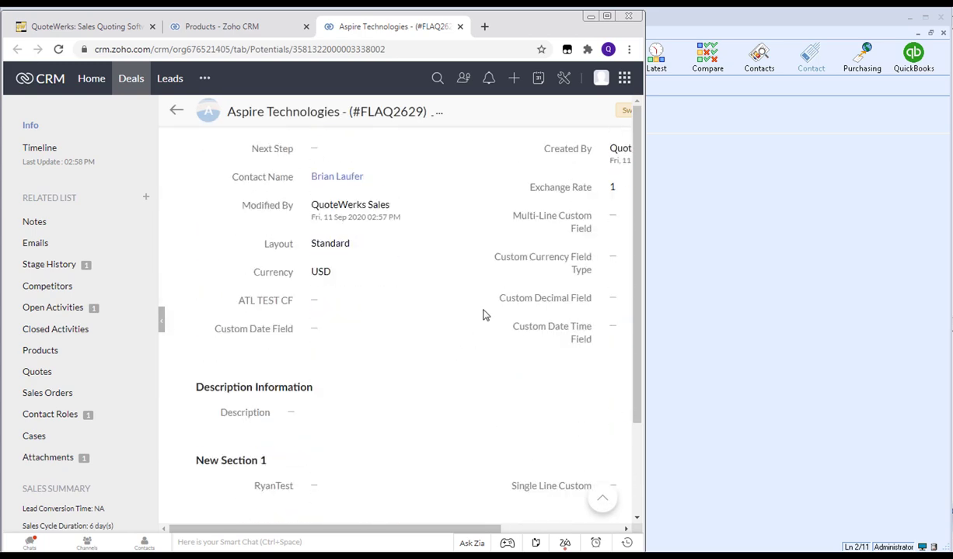
scroll(482, 316, "down", 7)
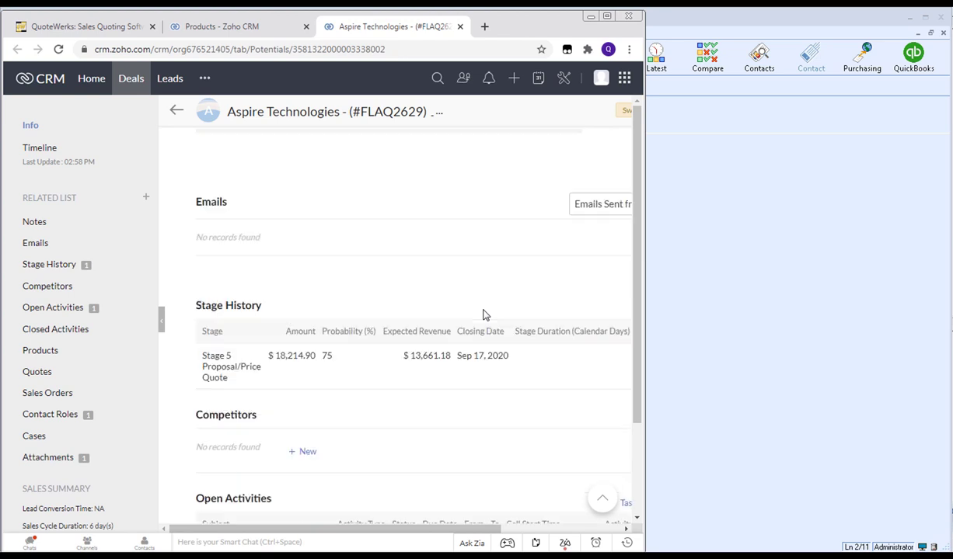
scroll(482, 316, "down", 1)
scroll(477, 333, "down", 1)
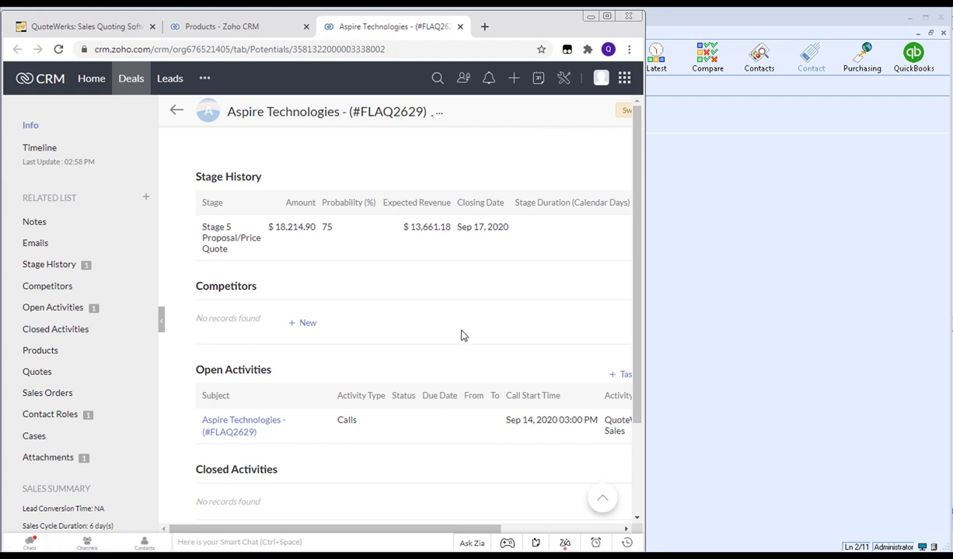
left_click(690, 311)
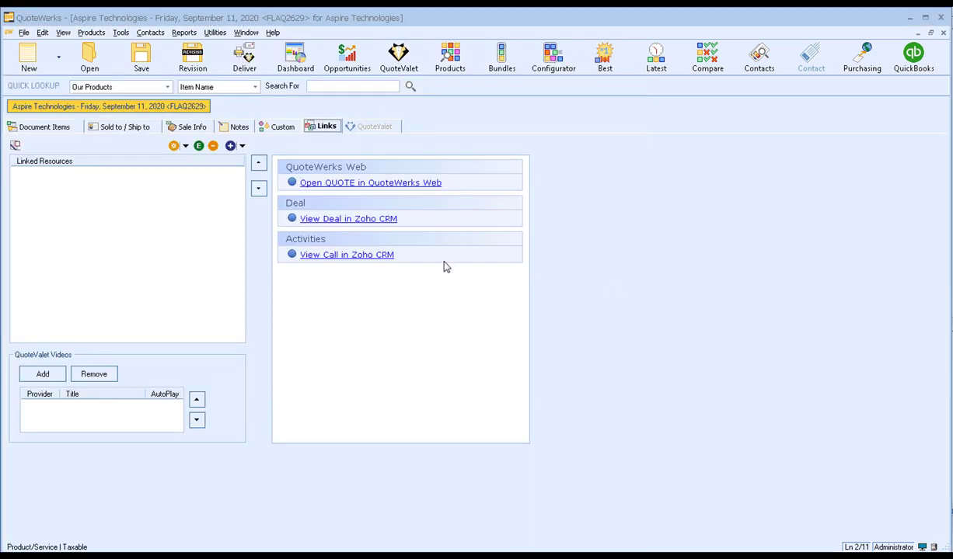
Open the delivery options for the quote and review the available cover pages, keeping A- Galaxy Cover.docx
left_click(51, 127)
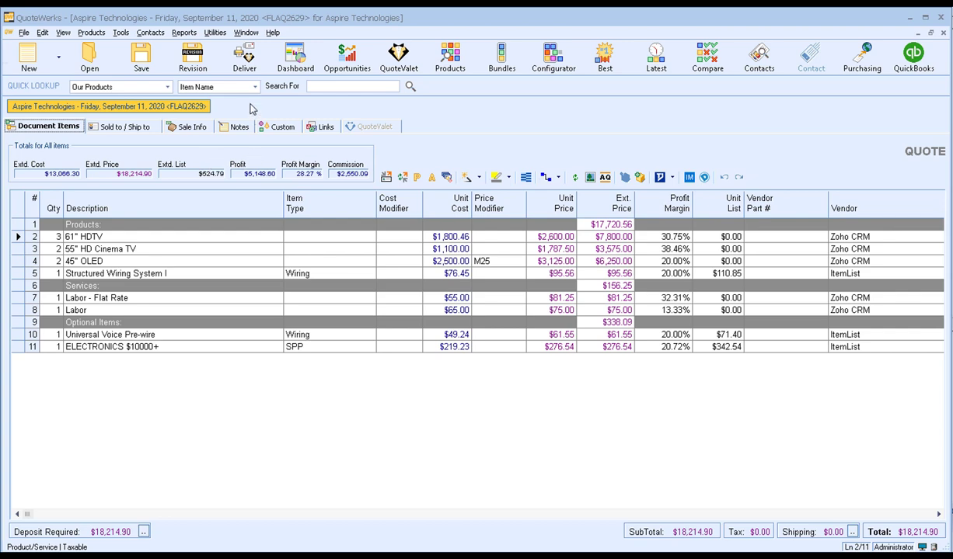
left_click(246, 59)
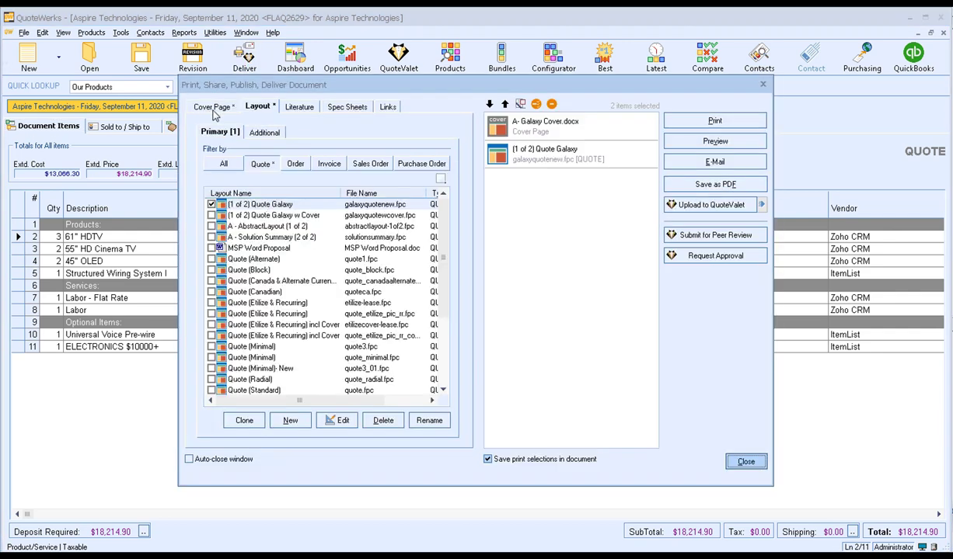
left_click(213, 108)
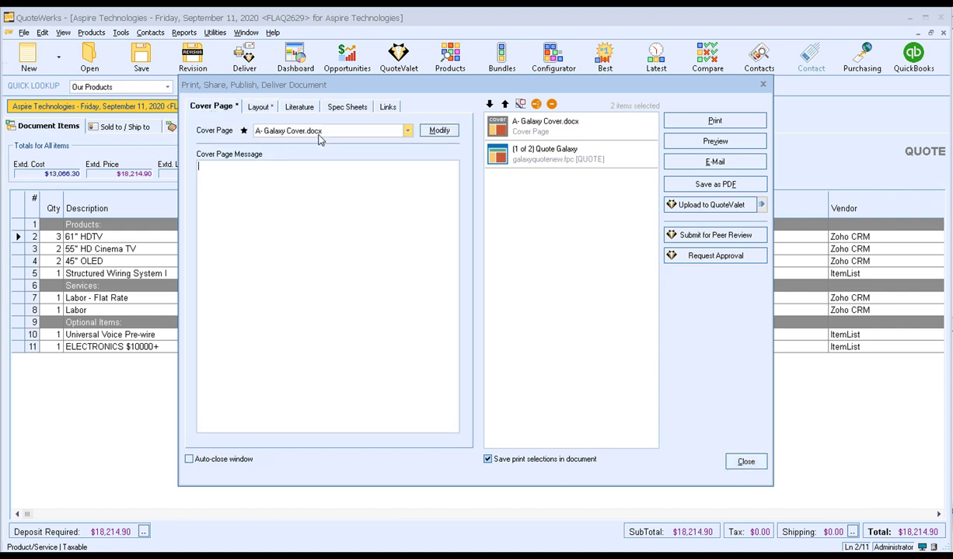
left_click(407, 131)
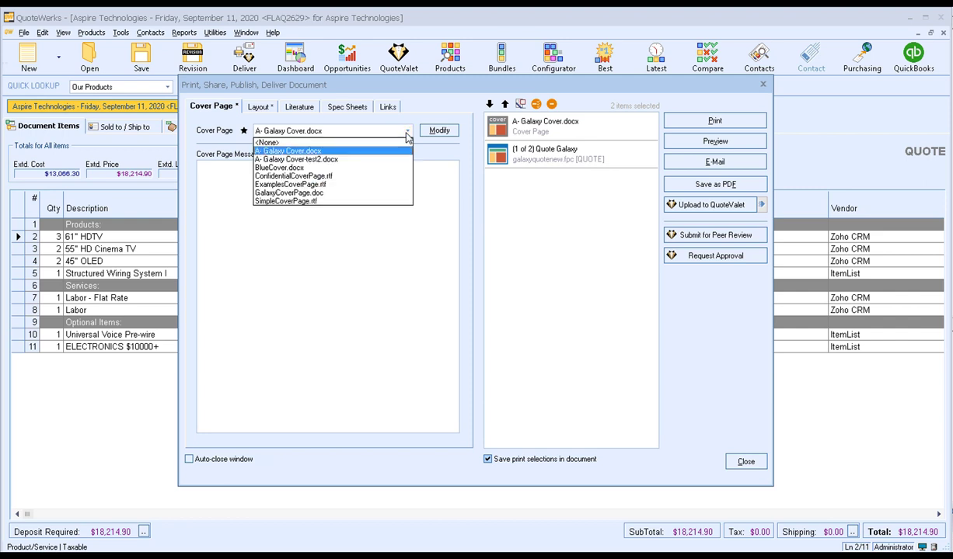
left_click(407, 132)
Keep Quote Galaxy as the primary layout and include A - Solution Summary (2 of 2) as an additional layout
left_click(258, 107)
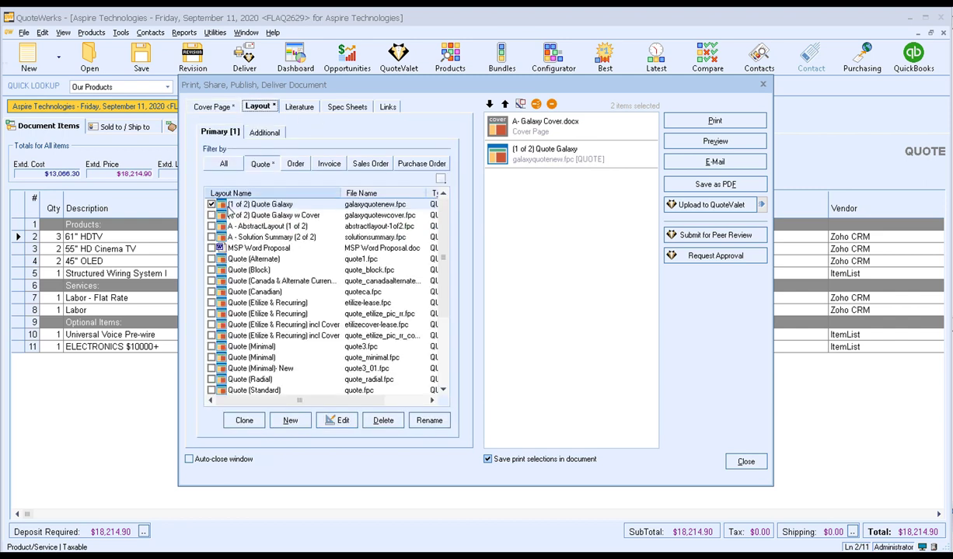
left_click(257, 132)
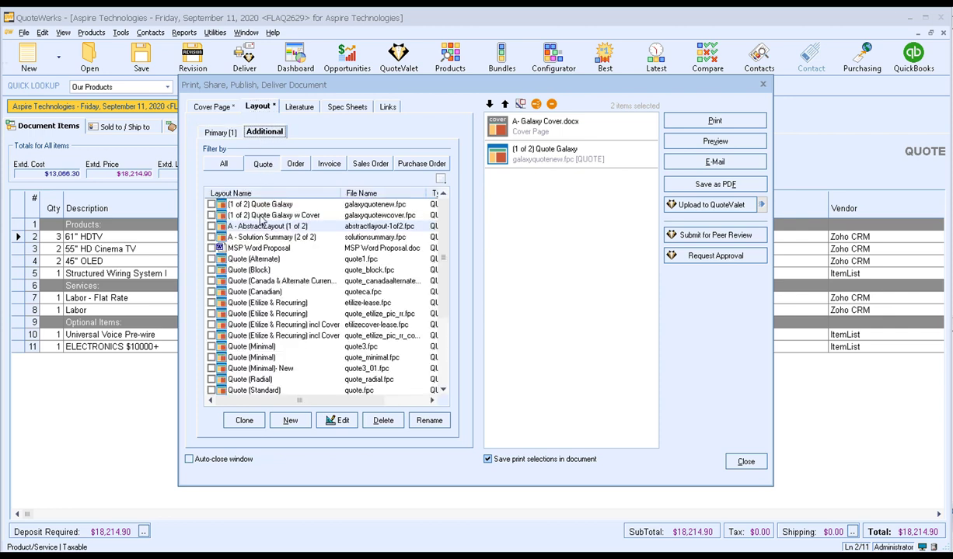
left_click(211, 237)
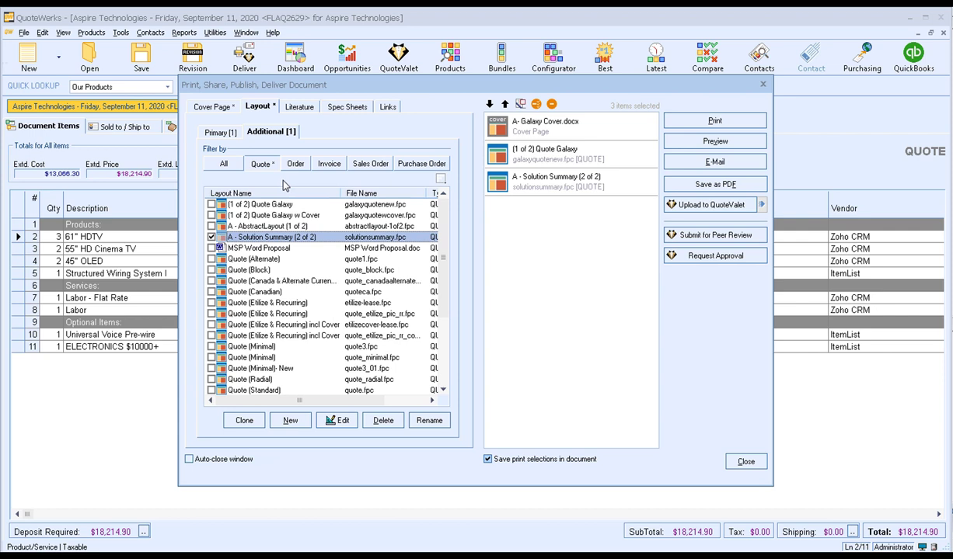
Include Support Agreement - Galaxy.docx as literature with the quote and check the available specification sheets
left_click(289, 107)
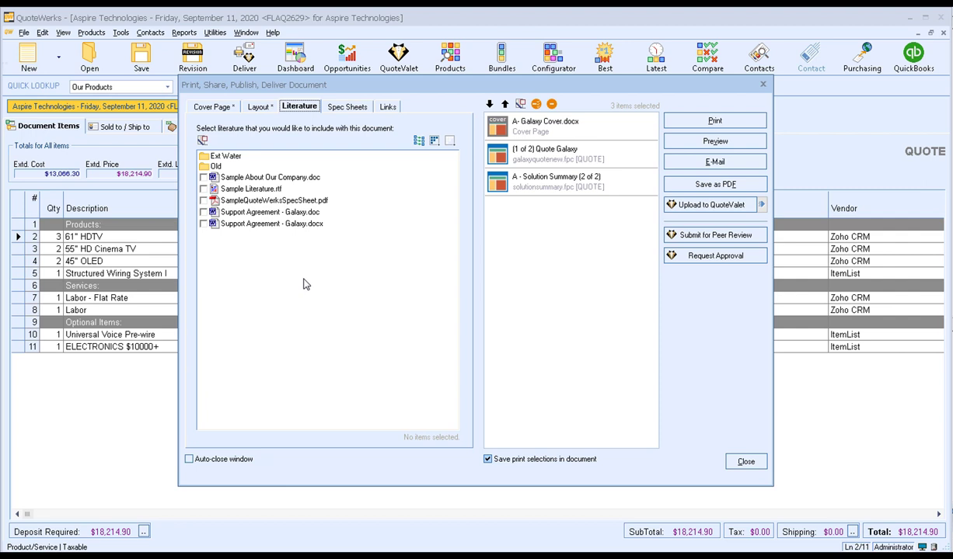
left_click(202, 224)
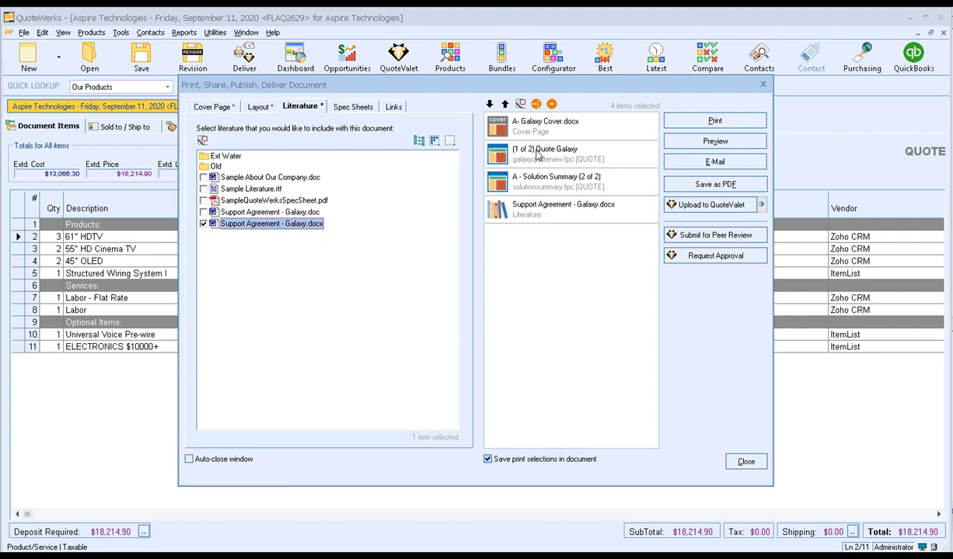
left_click(351, 107)
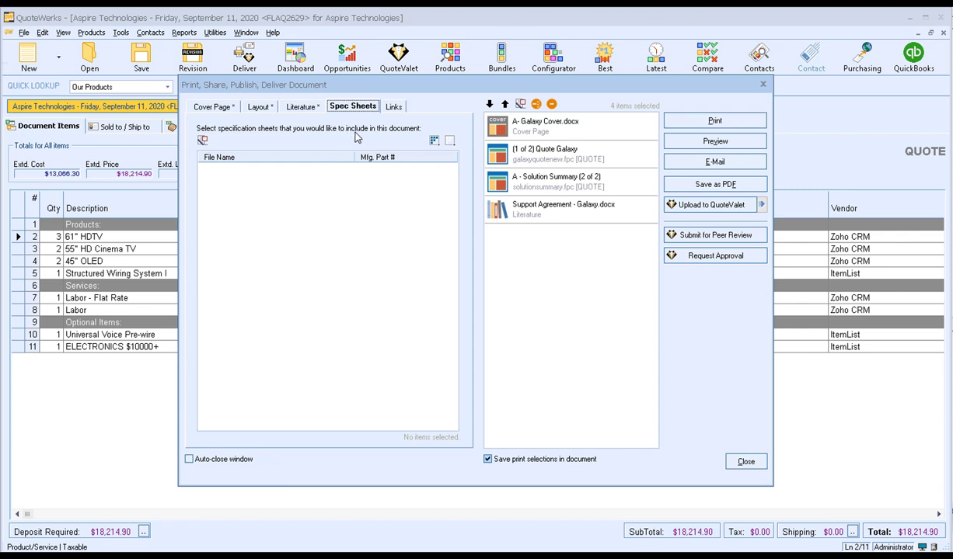
Preview the assembled quote package and examine its cover page, letter, quote, solution summary and support agreement pages
left_click(283, 107)
left_click(257, 107)
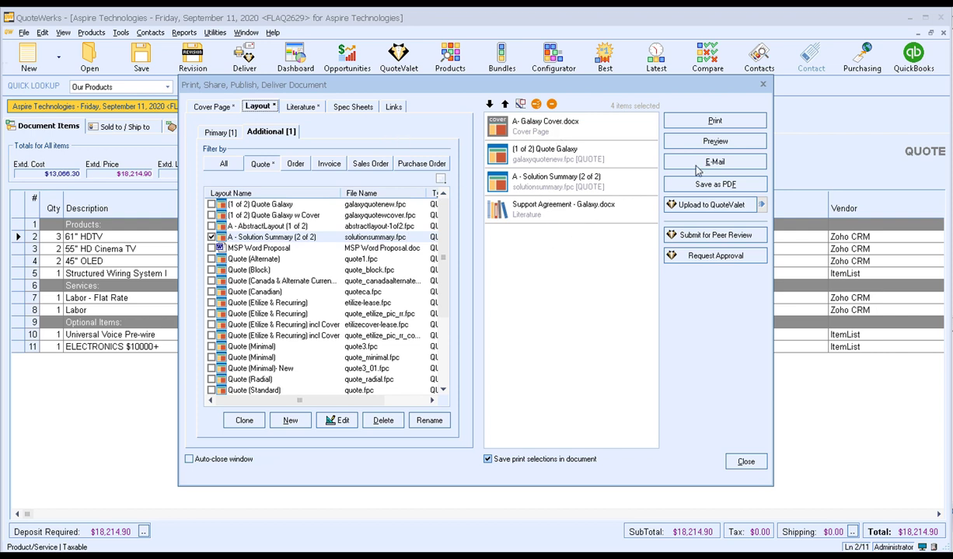
left_click(732, 147)
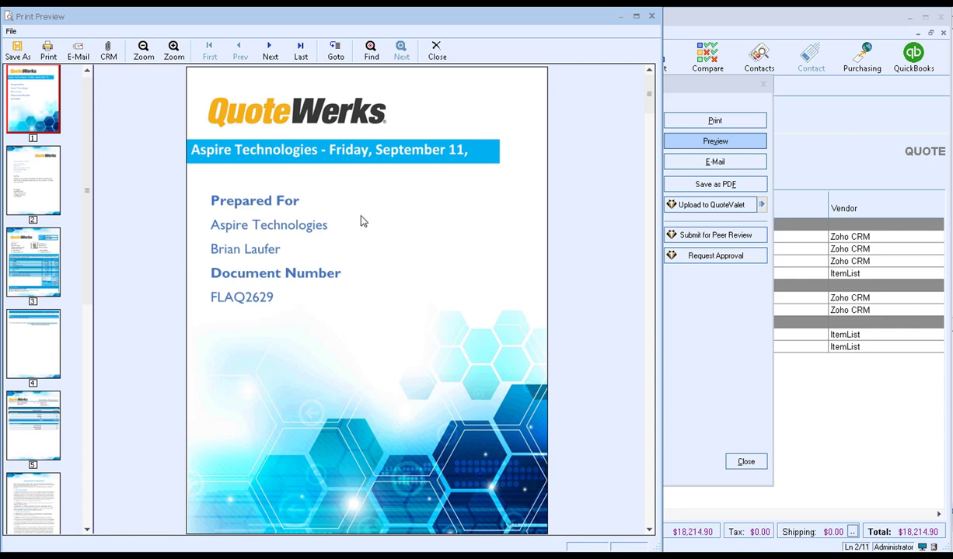
left_click(173, 50)
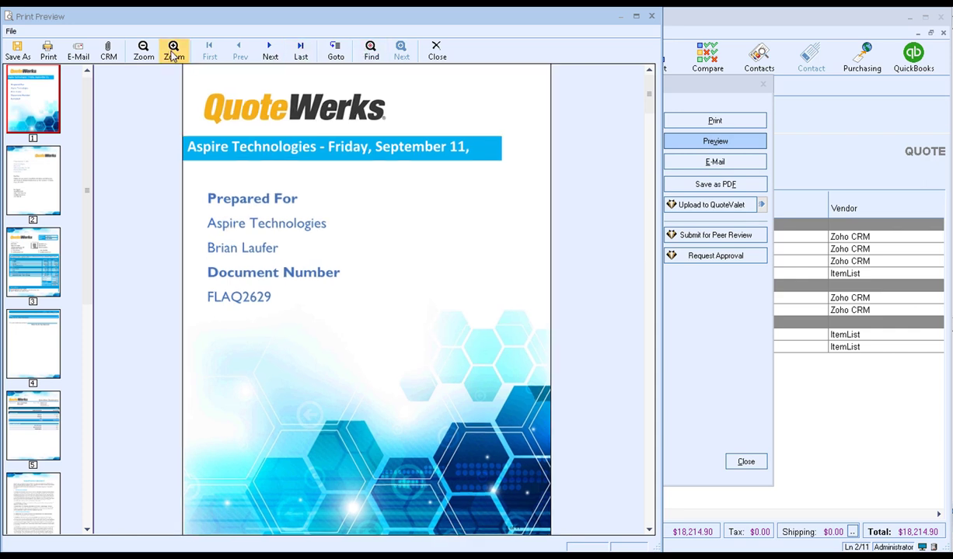
left_click(174, 49)
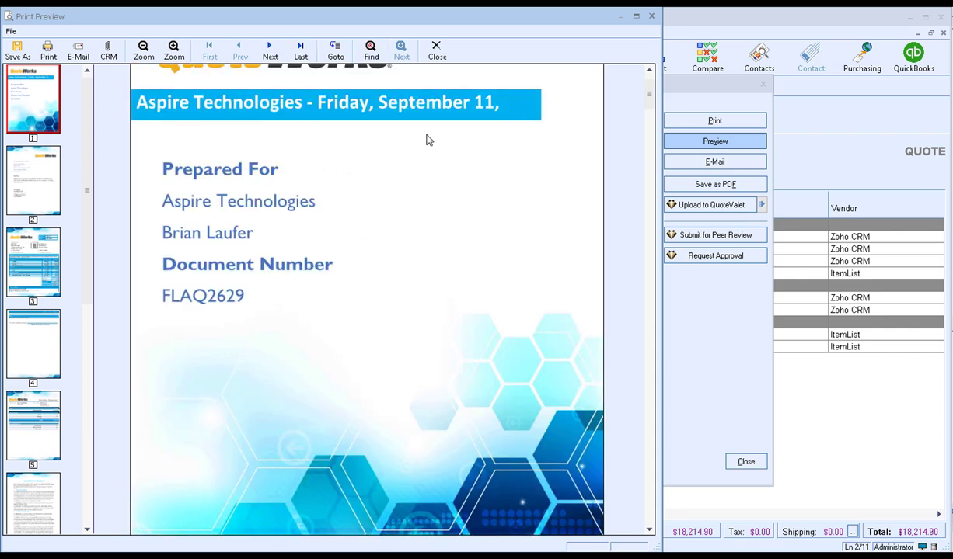
scroll(651, 118, "down", 5)
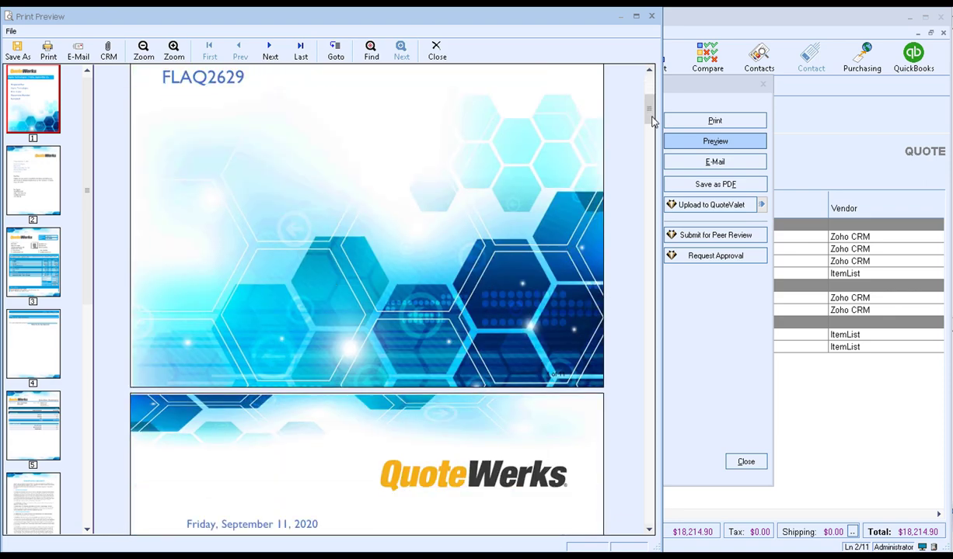
scroll(653, 132, "down", 3)
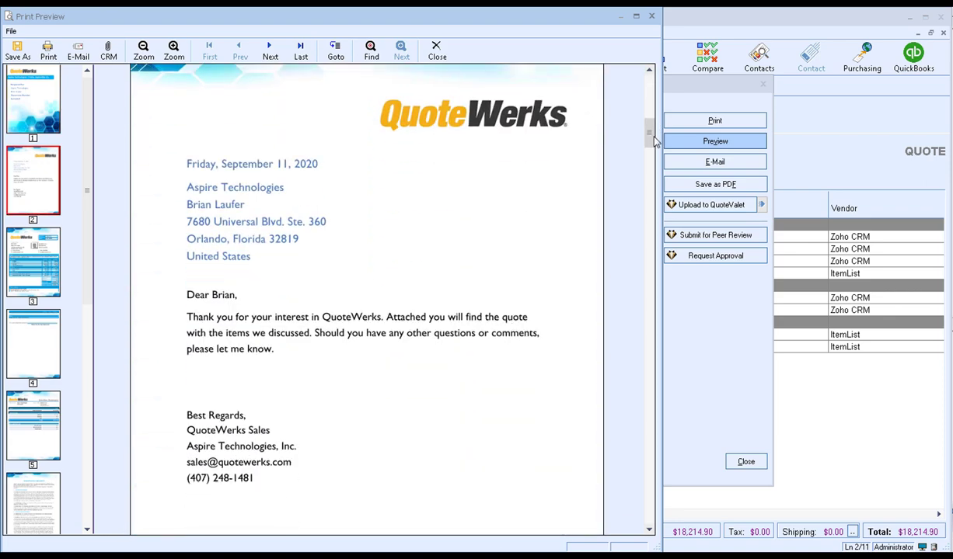
left_click_drag(654, 142, 658, 182)
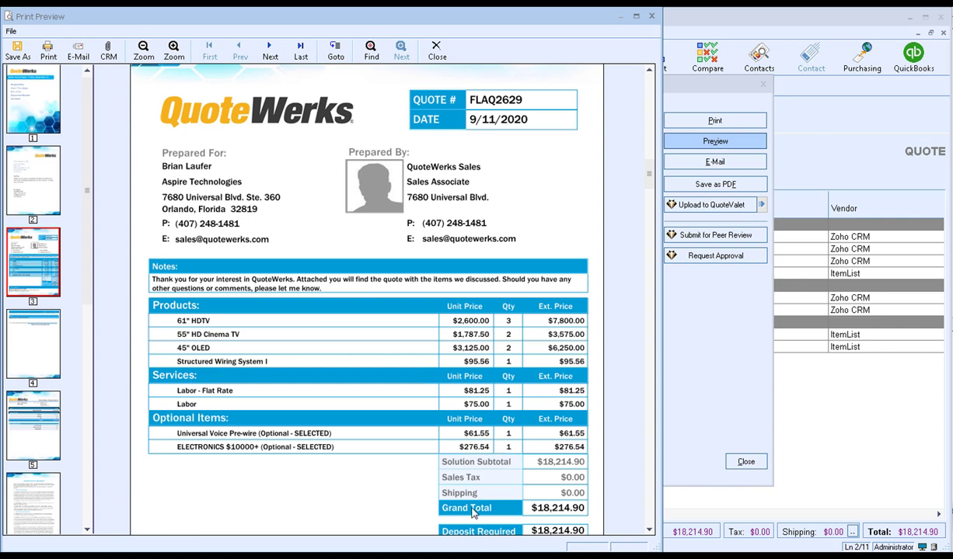
left_click(47, 422)
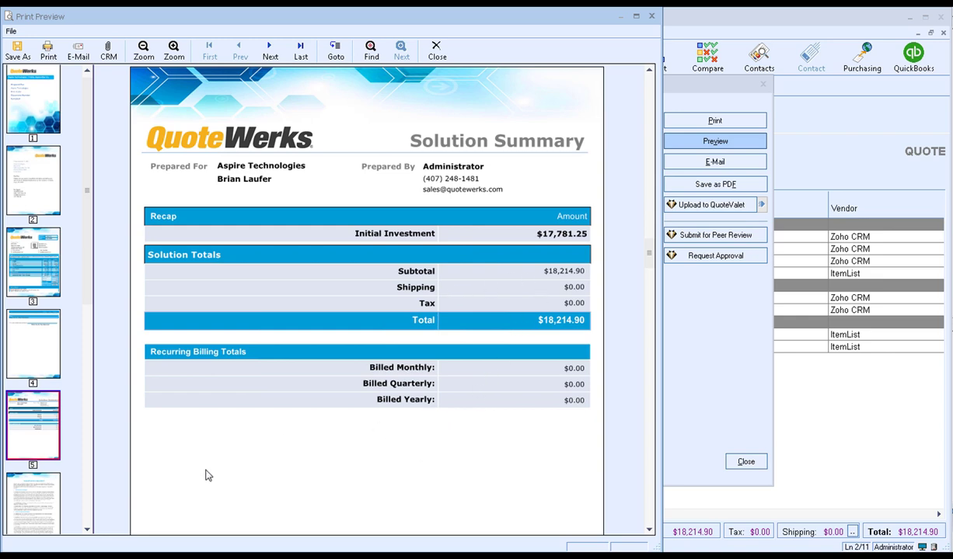
left_click(49, 488)
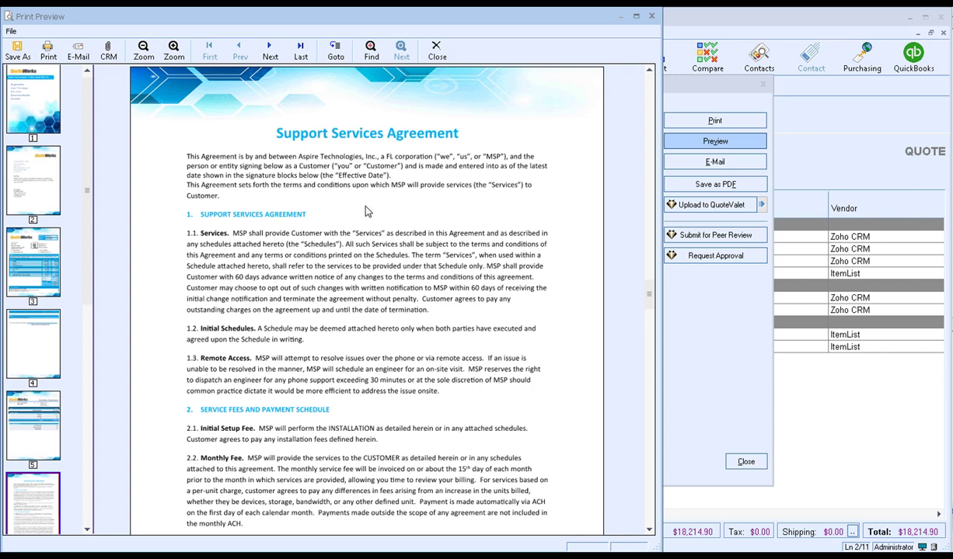
left_click(651, 15)
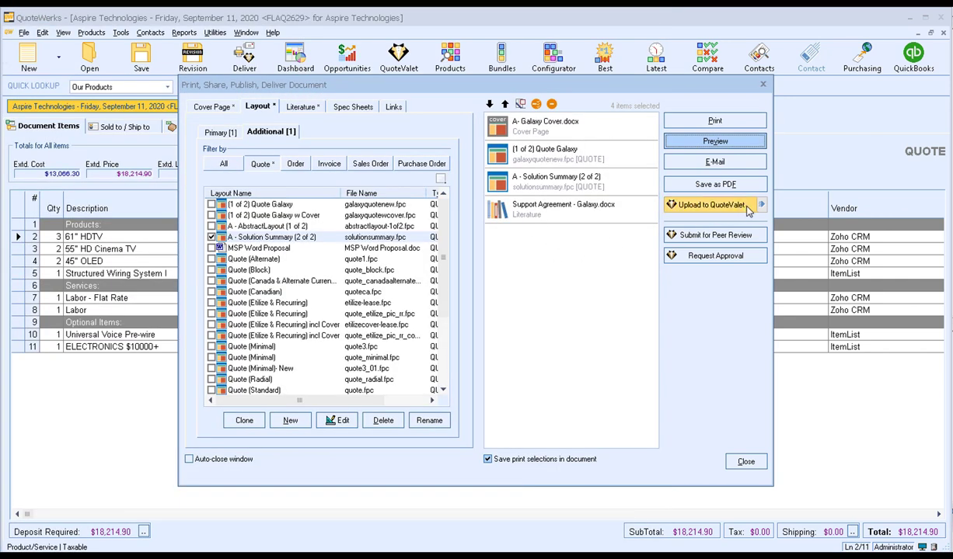
Upload the quote to QuoteValet using the [S]CustomerFacing-WrittenSignature template
left_click(748, 212)
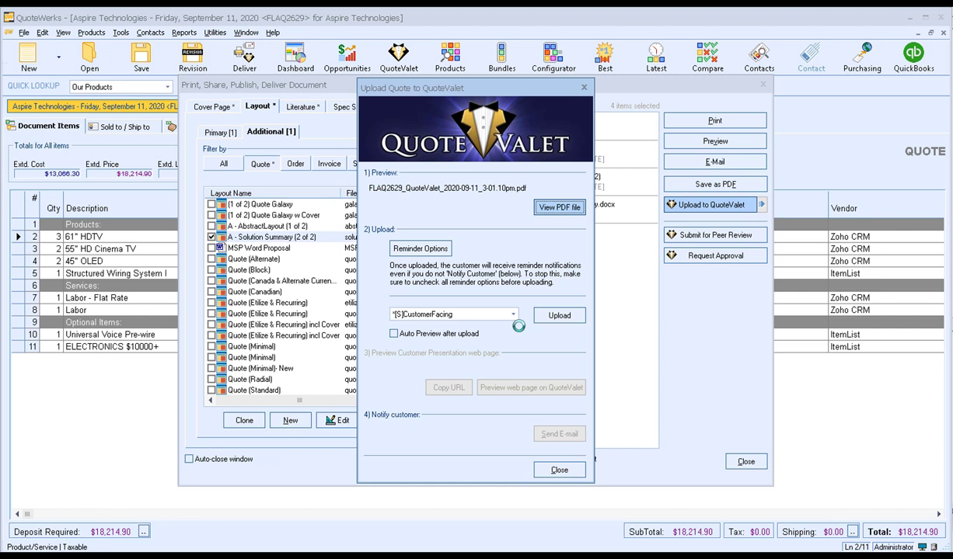
left_click(511, 314)
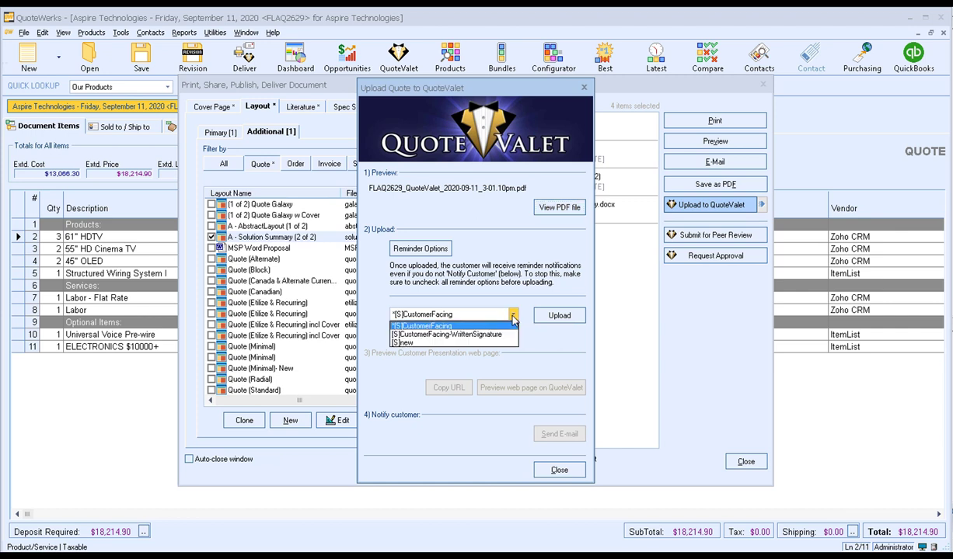
left_click(500, 335)
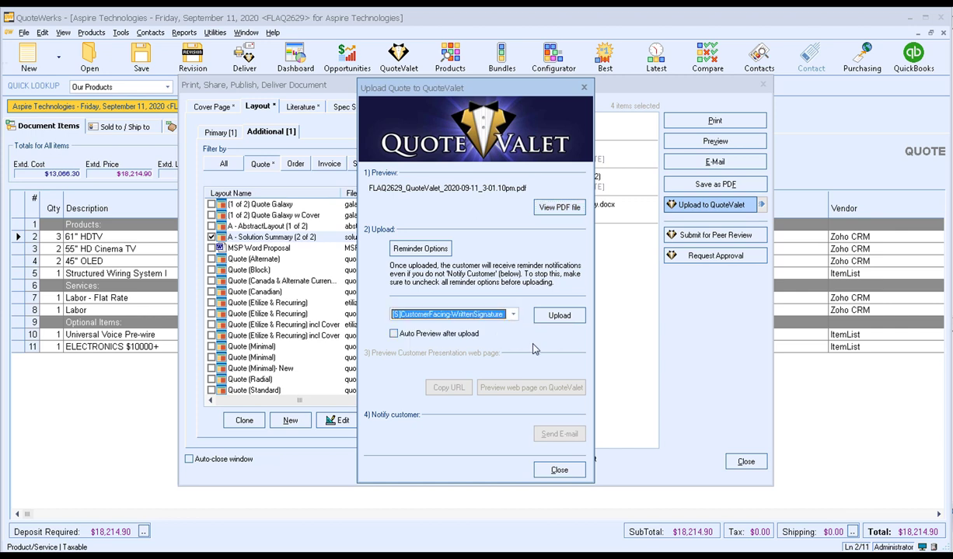
left_click(554, 314)
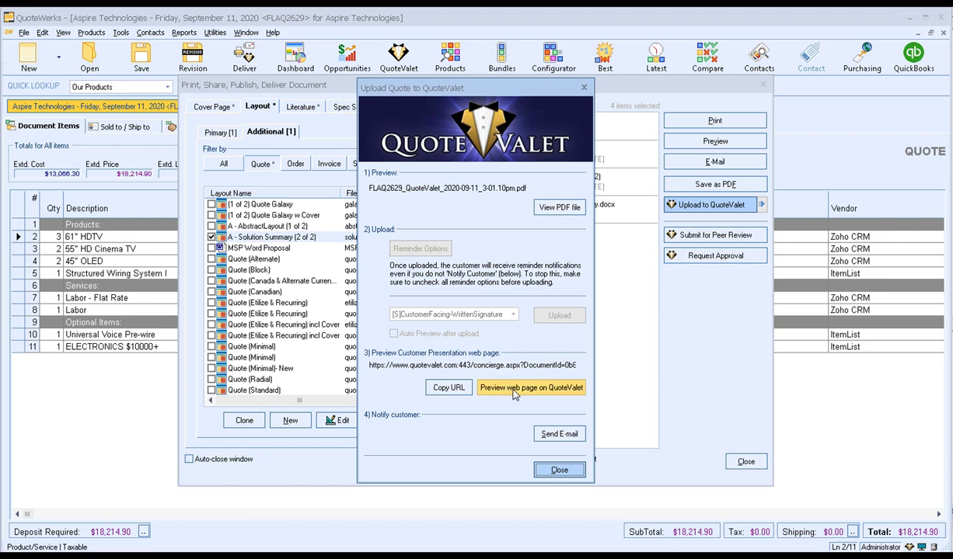
Preview the uploaded quote's customer web page on QuoteValet and review its contact details and line items
left_click(513, 390)
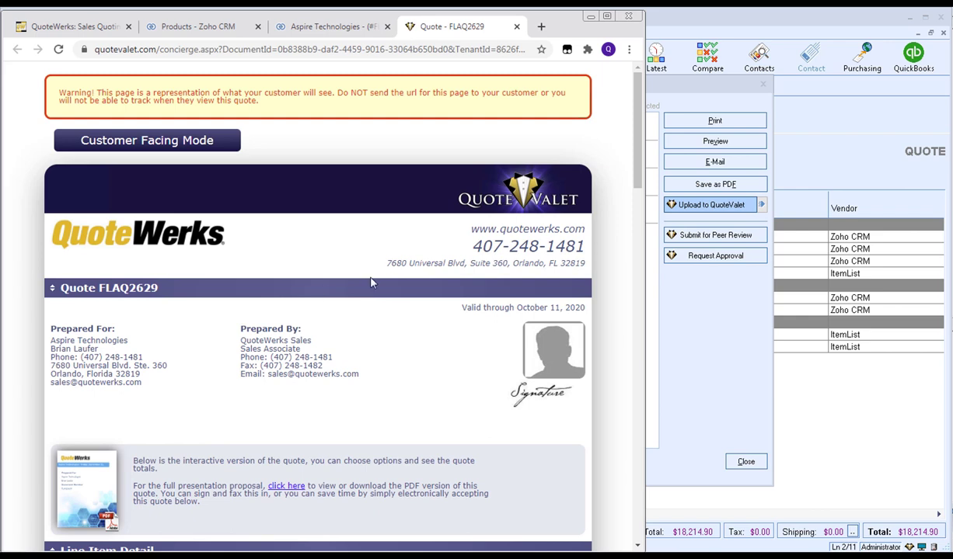
scroll(372, 283, "down", 3)
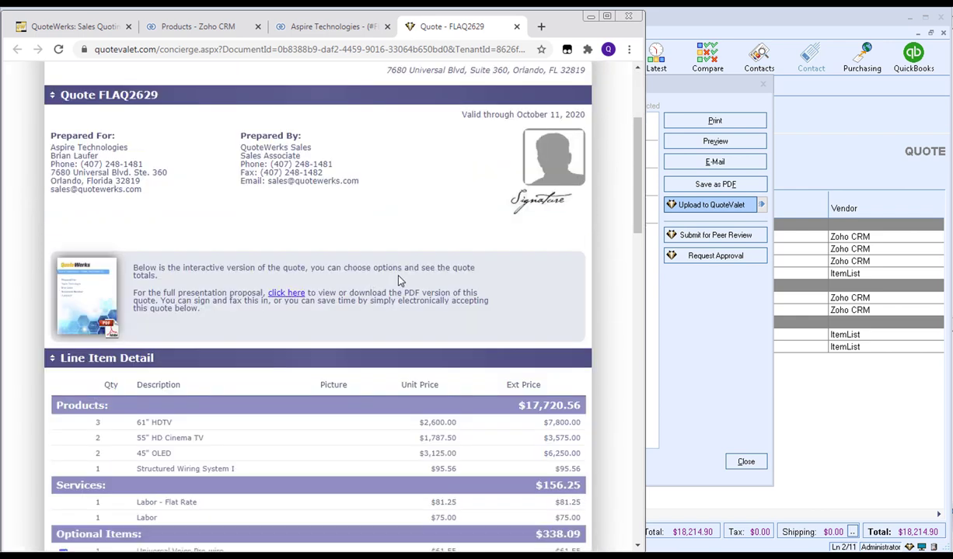
scroll(398, 280, "down", 1)
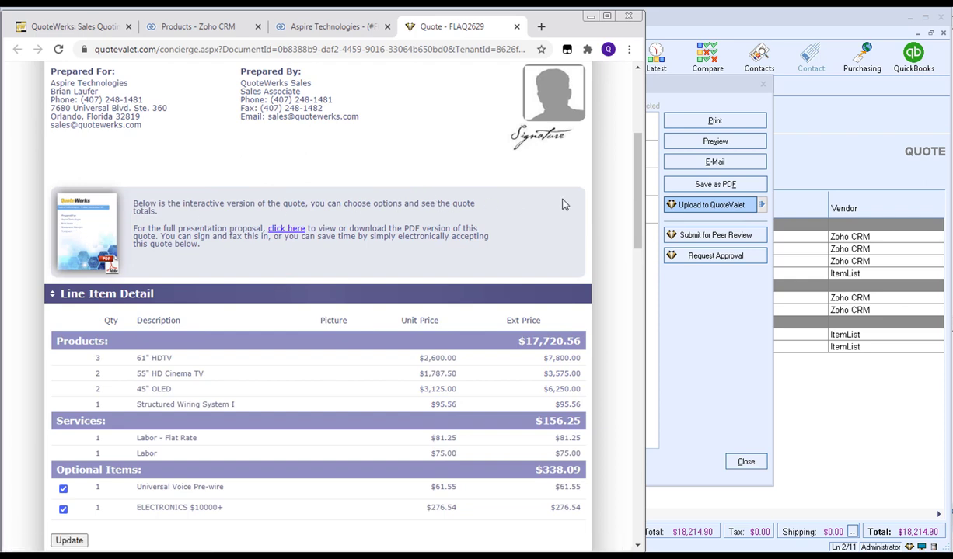
scroll(598, 198, "down", 3)
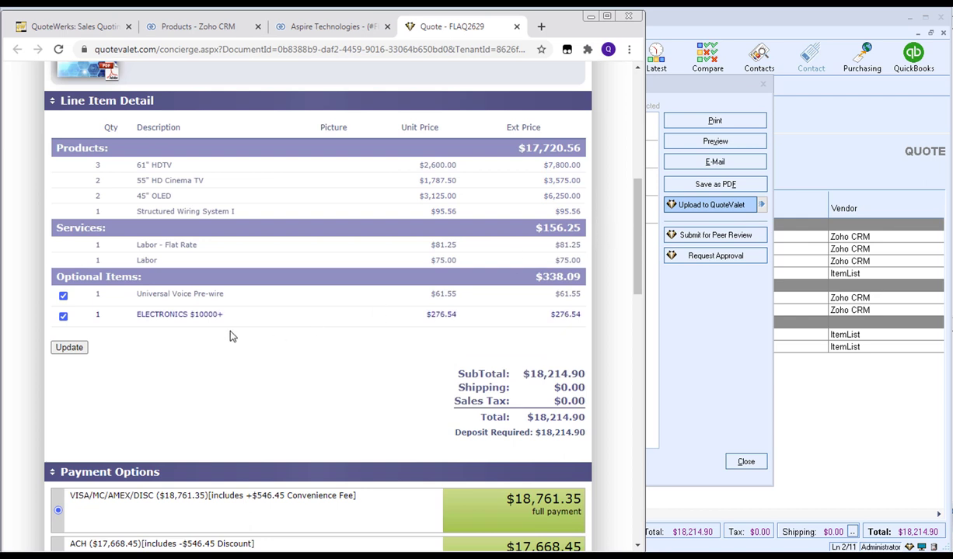
Deselect the optional Universal Voice Pre-wire and ELECTRONICS $10000+ items and update the quote totals
left_click(63, 296)
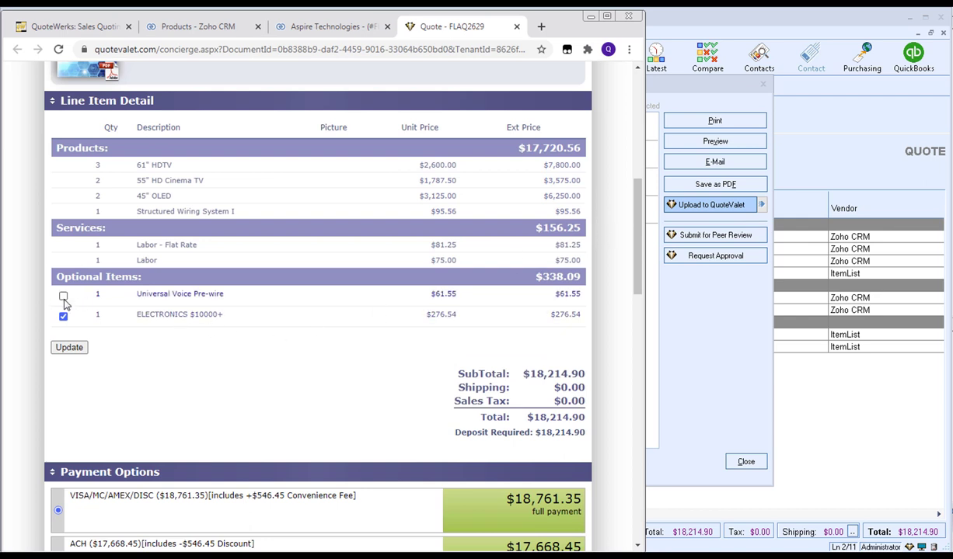
left_click(63, 316)
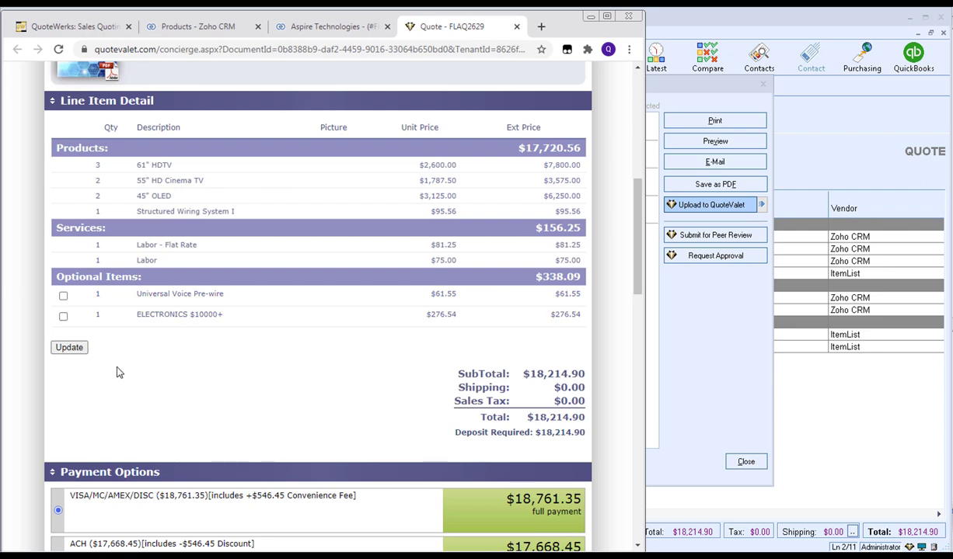
left_click(76, 349)
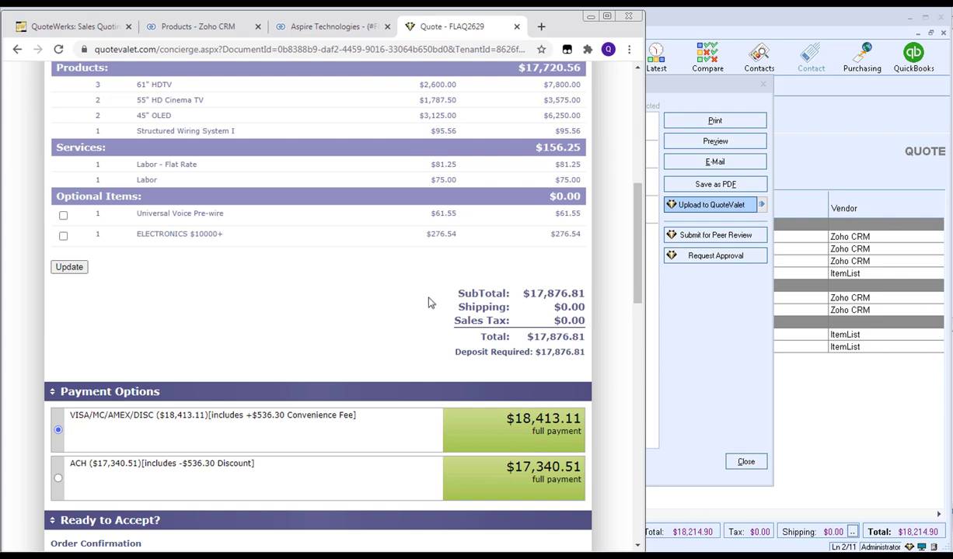
scroll(435, 301, "up", 1)
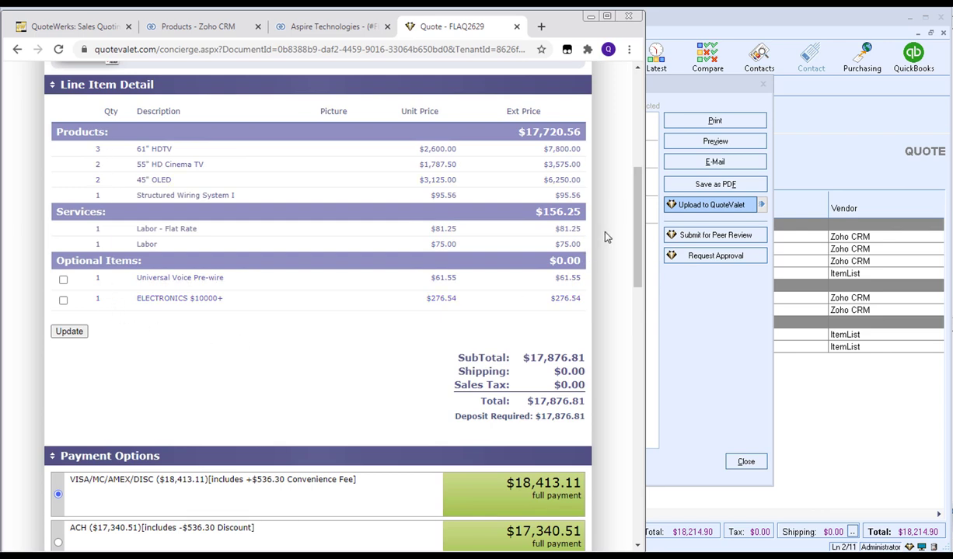
Review the web quote's payment options, order confirmation form, uploads area and customer questions section
scroll(607, 237, "down", 4)
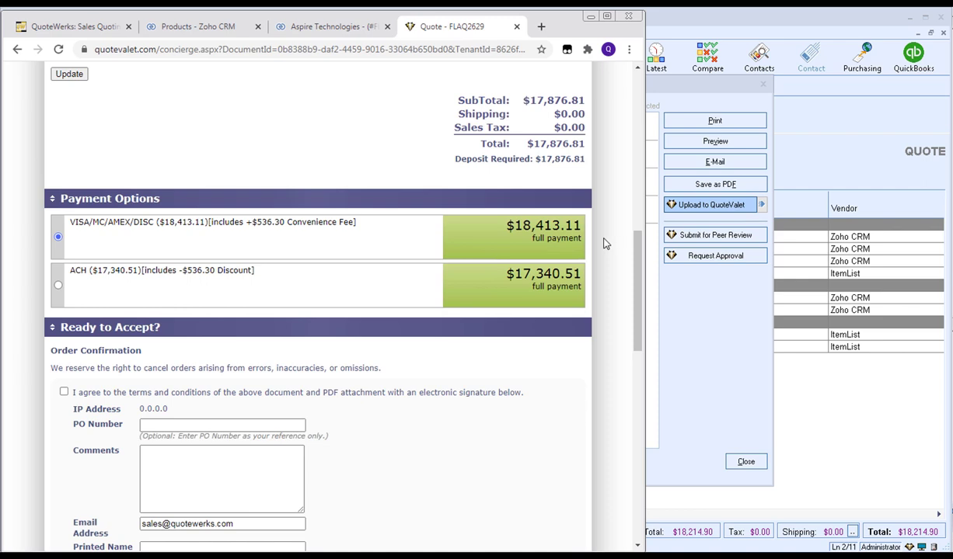
scroll(605, 241, "down", 3)
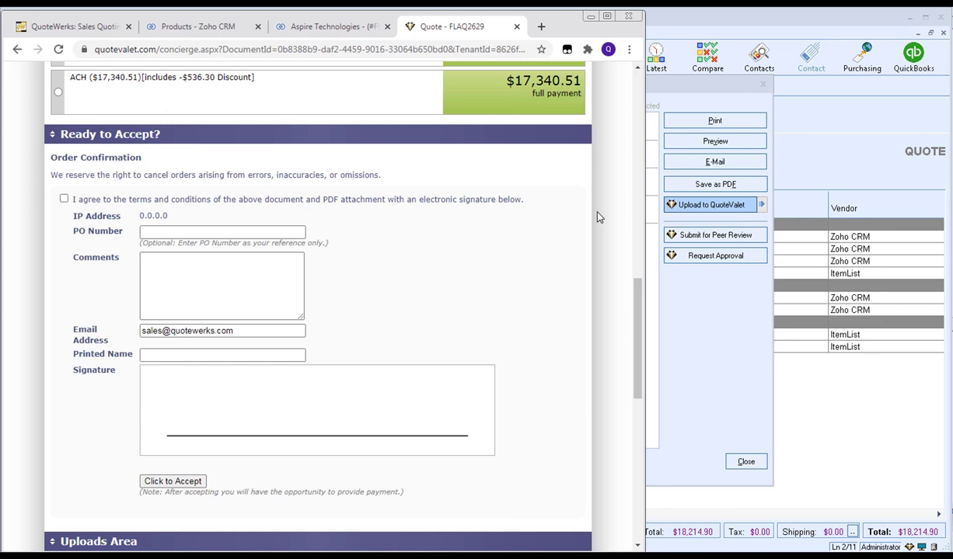
scroll(598, 216, "down", 1)
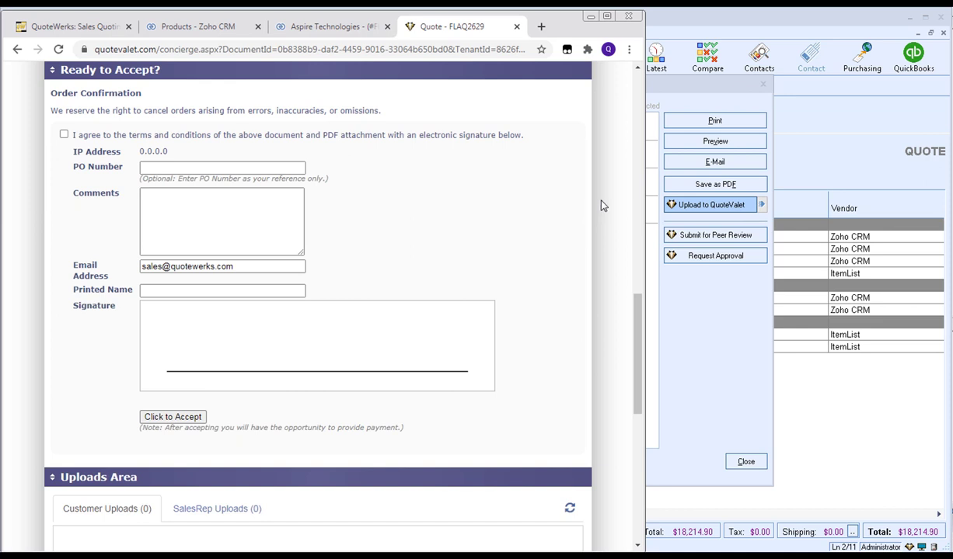
scroll(602, 205, "down", 5)
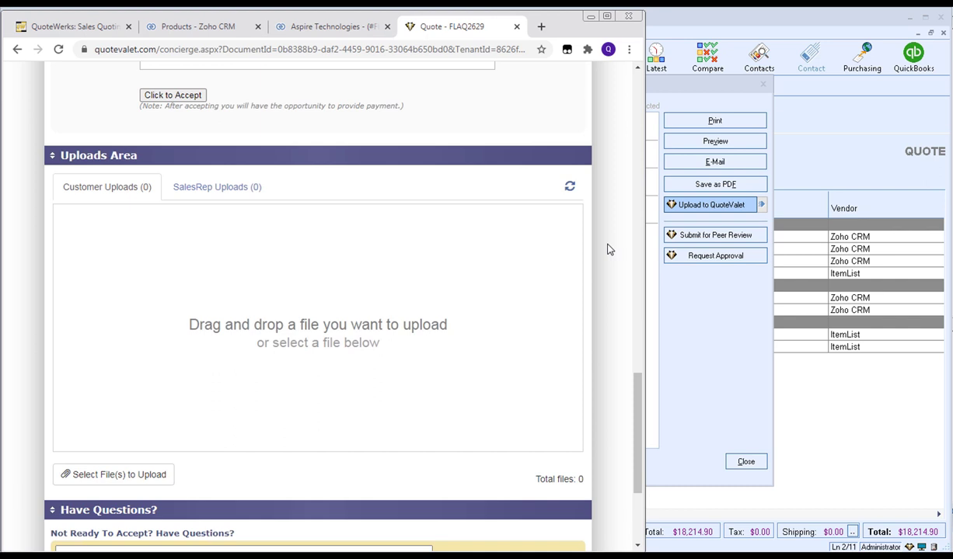
scroll(610, 249, "down", 2)
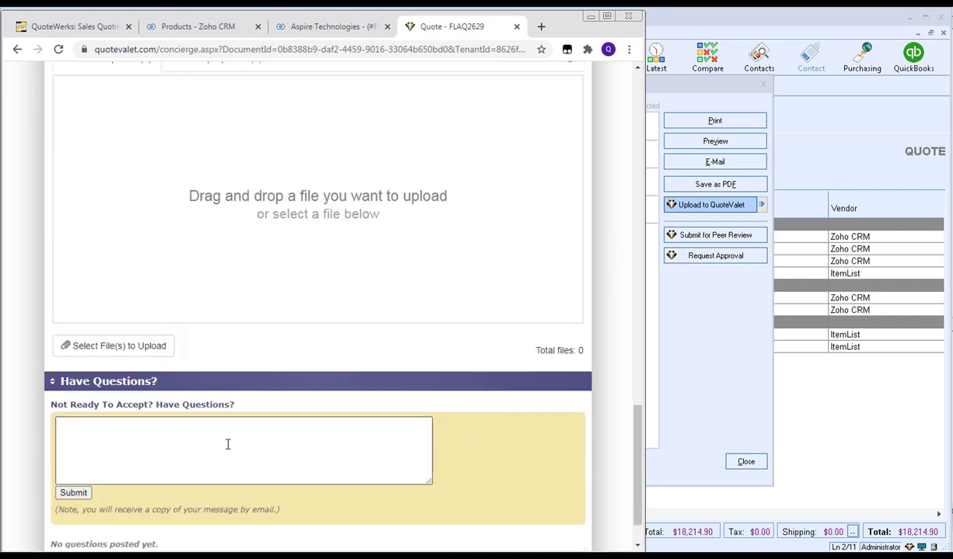
left_click(105, 423)
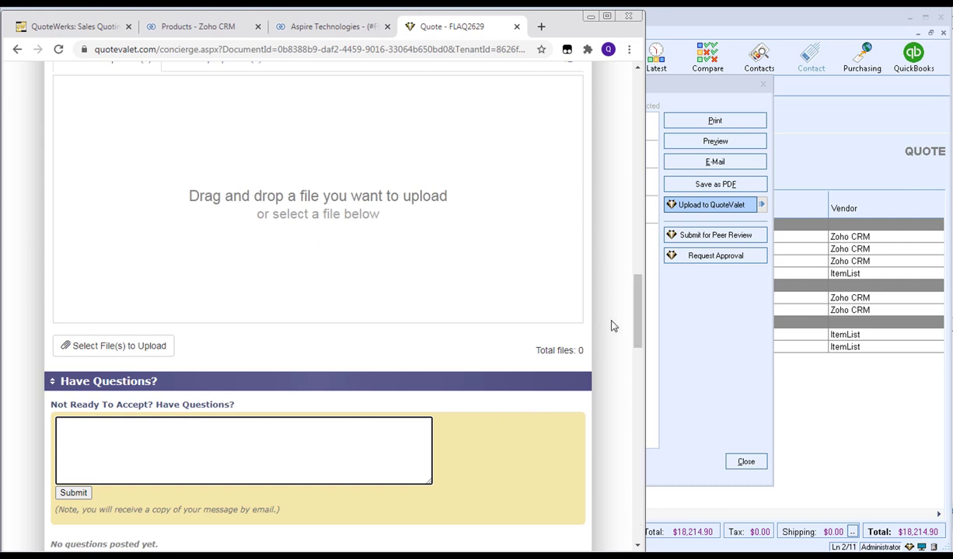
scroll(611, 325, "down", 2)
scroll(612, 326, "down", 1)
Agree to the terms in the order confirmation, enter the PO number and add the comment "Please place my order ASAP"
scroll(612, 326, "up", 10)
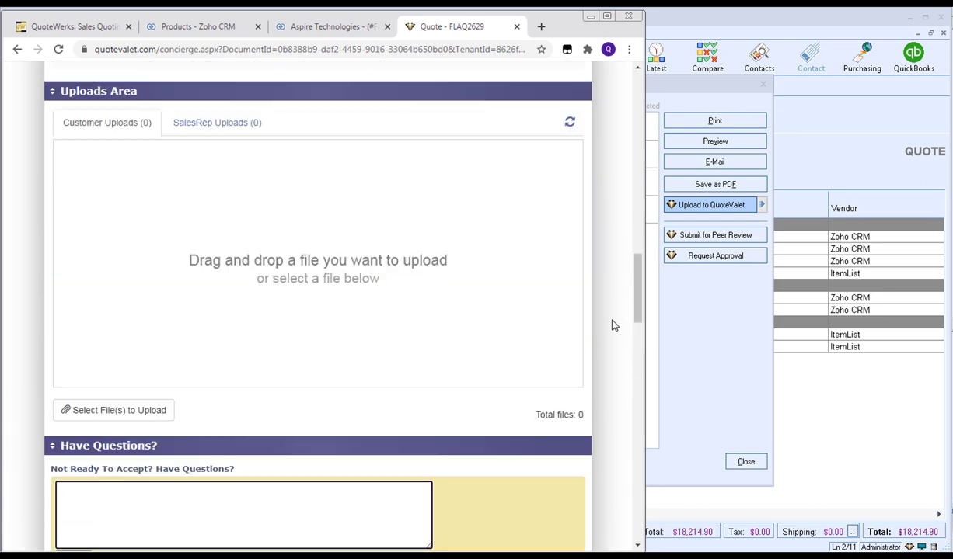
scroll(611, 325, "up", 1)
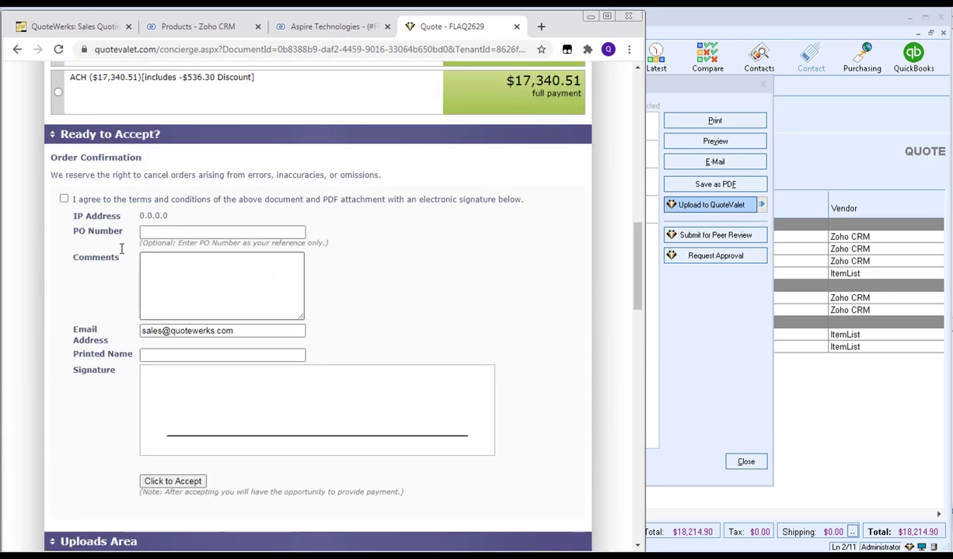
left_click(64, 200)
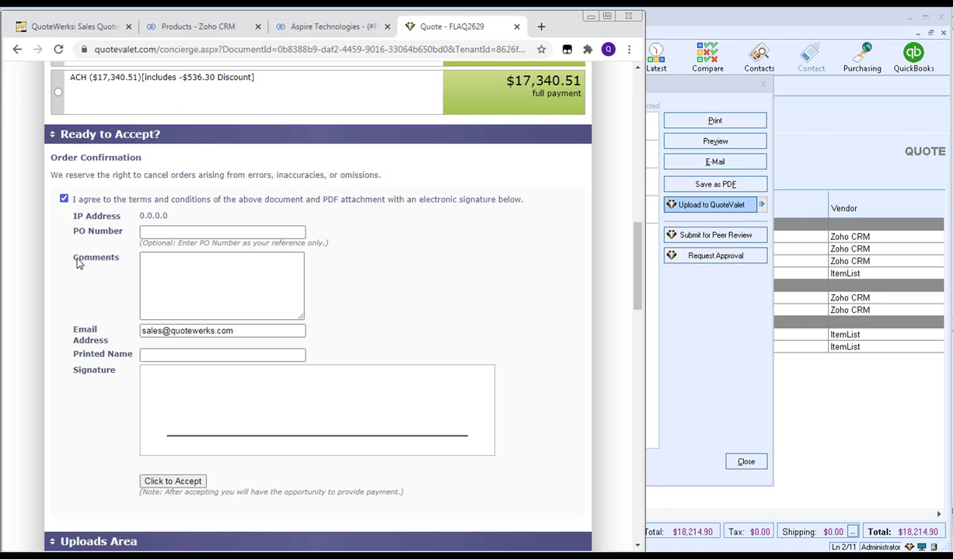
left_click(163, 230)
type("1324")
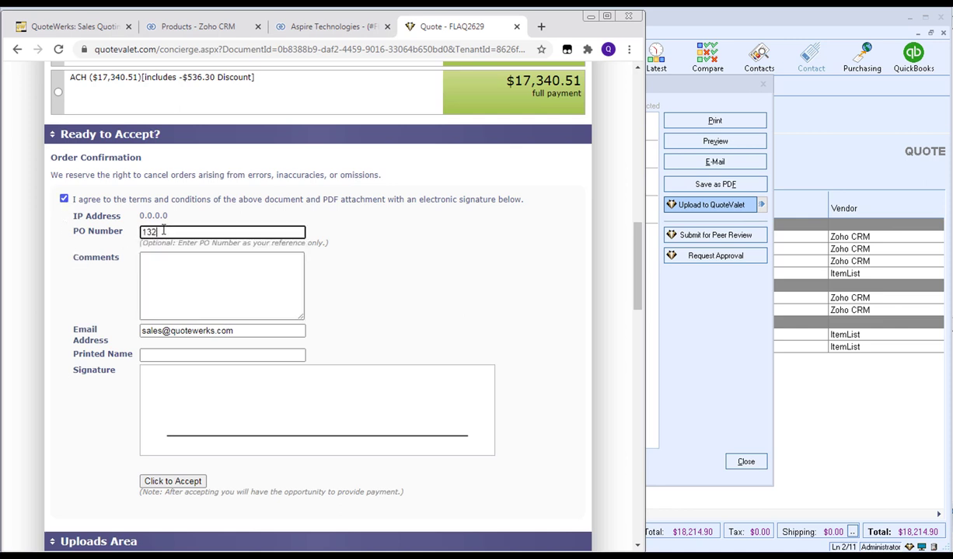
left_click(175, 261)
type("P")
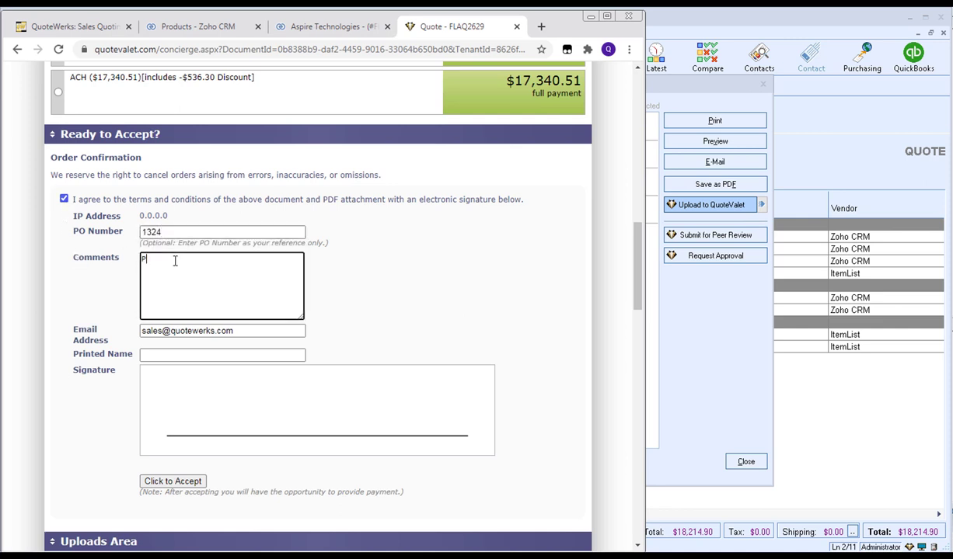
type("lease place my order ASAP")
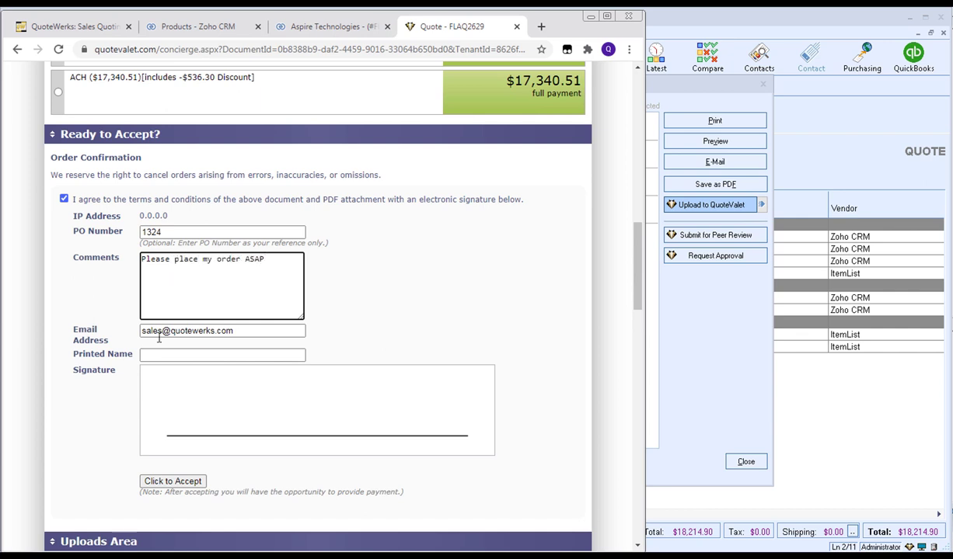
Fill in the customer's e-mail address and printed name, and draw a handwritten signature in the order confirmation
left_click(174, 355)
left_click(174, 367)
mouse_move(161, 412)
left_mouse_down()
mouse_move(200, 402)
mouse_move(365, 401)
mouse_move(401, 418)
left_mouse_up()
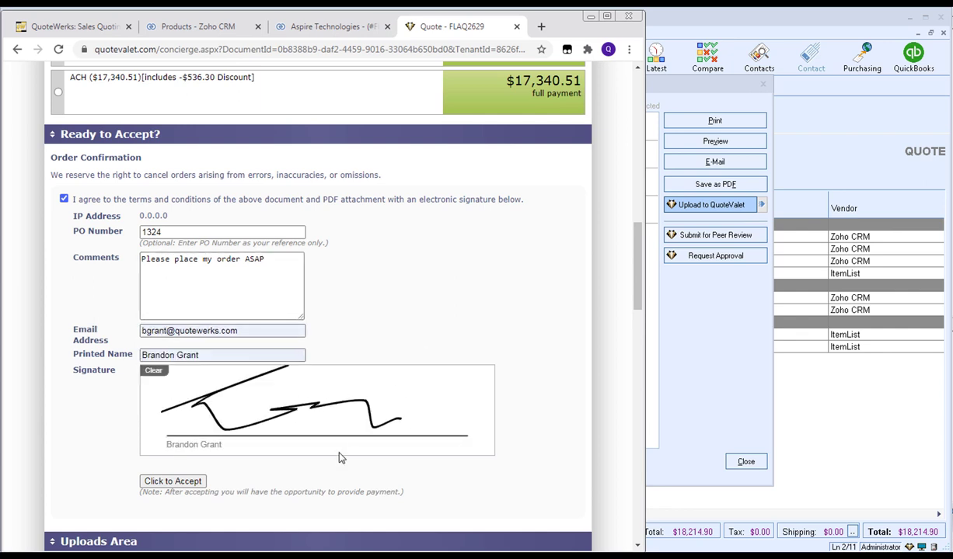
Submit the signed acceptance of the quote and proceed to its online payment page
left_click(174, 481)
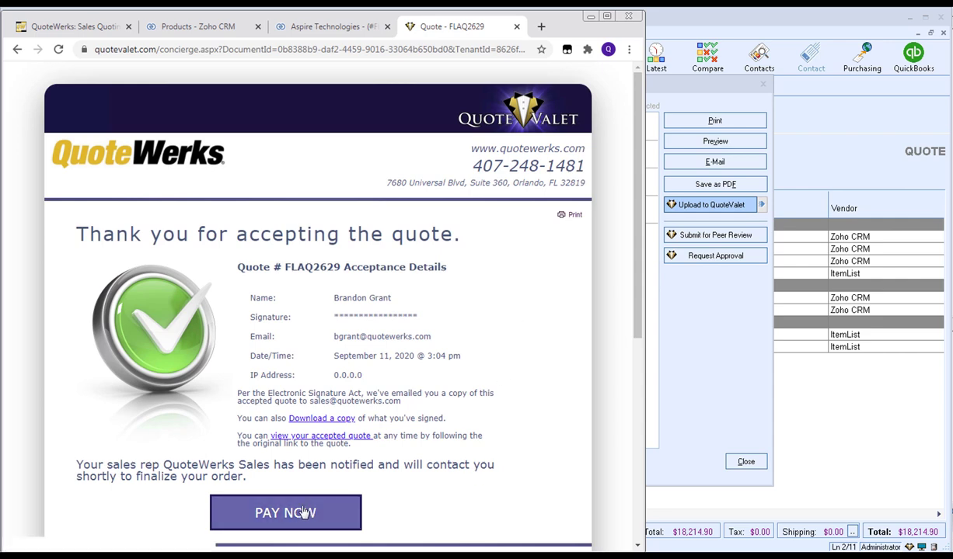
left_click(277, 518)
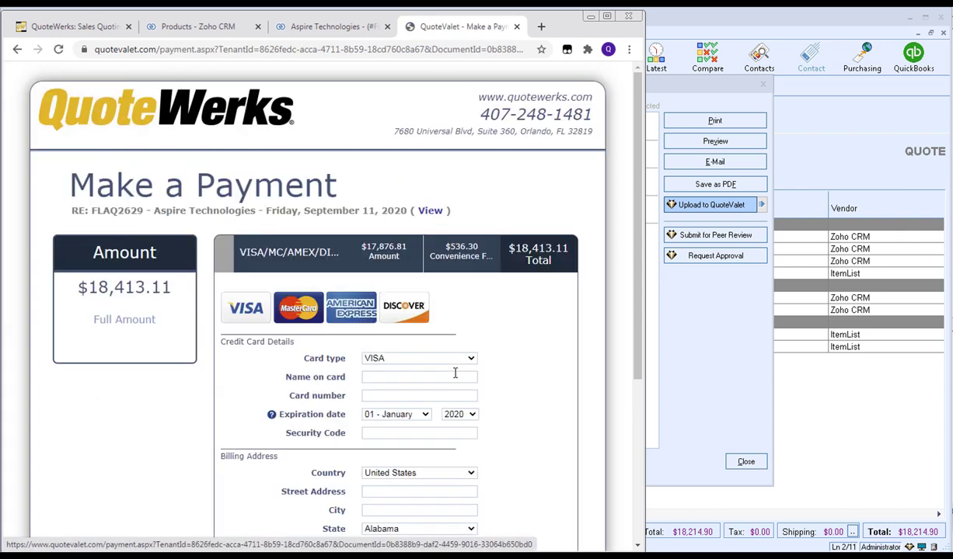
Review the payment page's credit card and ACH forms, switching to the ACH option and back to VISA/MC/AMEX/DISC
scroll(594, 263, "down", 1)
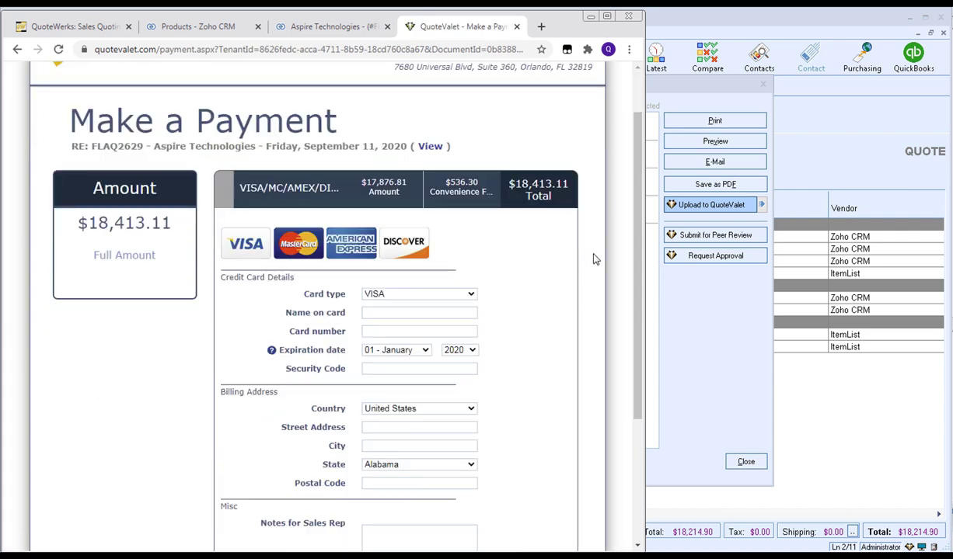
scroll(593, 259, "down", 2)
scroll(568, 260, "up", 1)
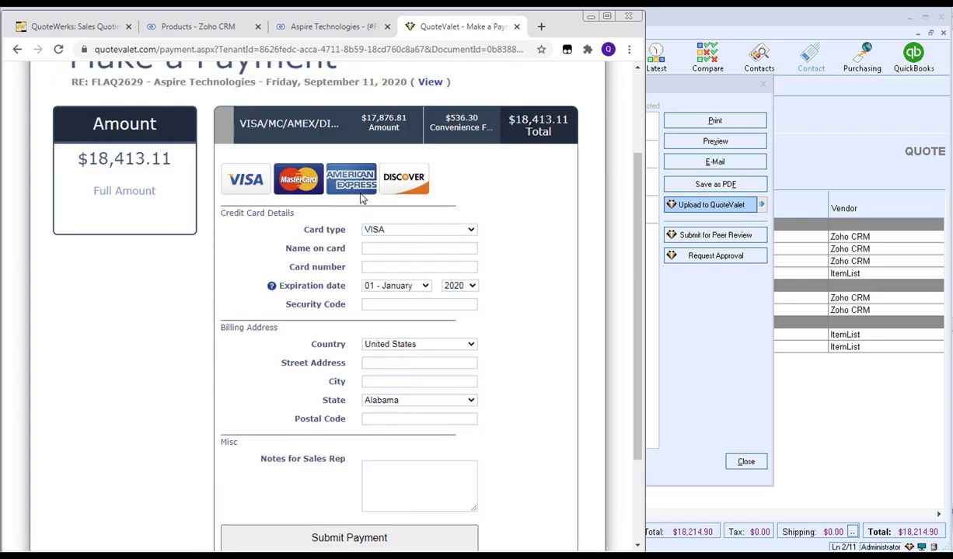
scroll(529, 326, "down", 2)
left_click(241, 450)
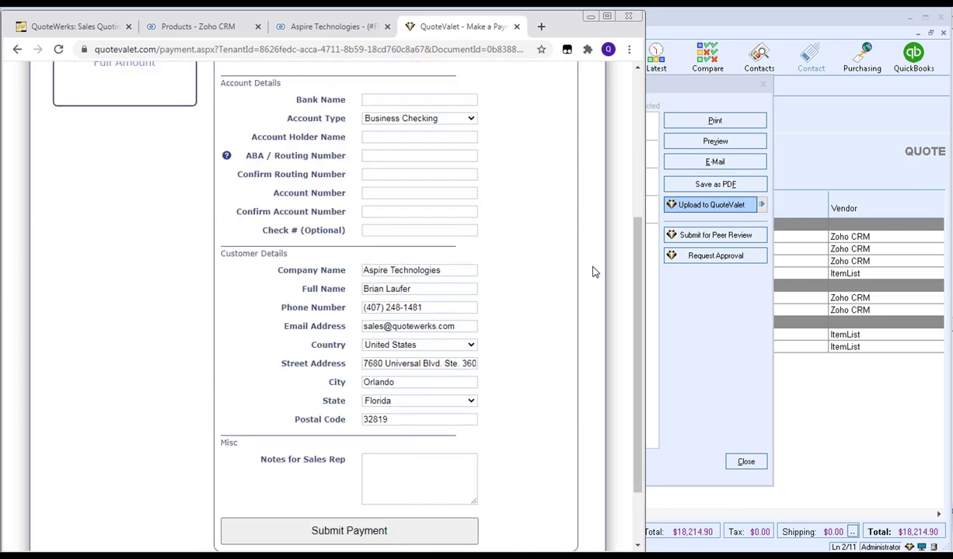
scroll(572, 304, "up", 4)
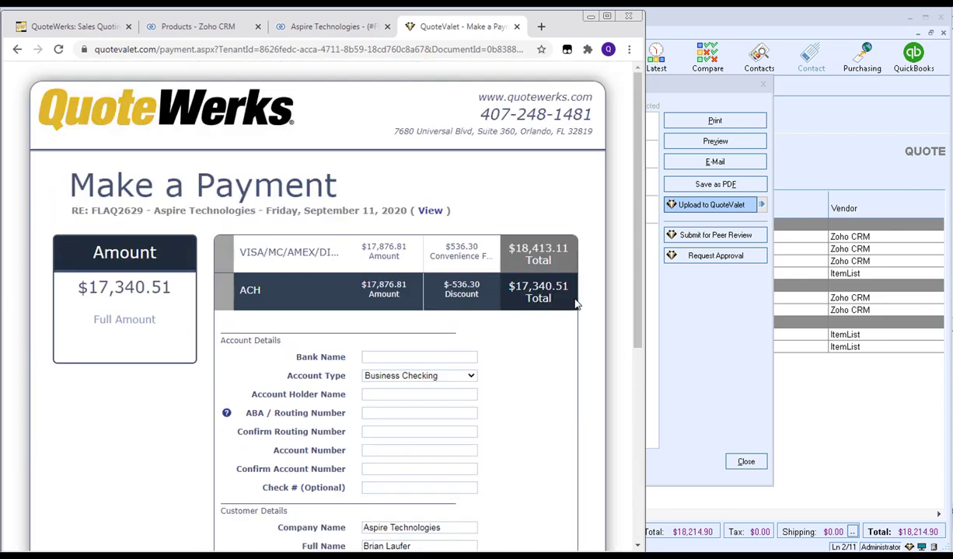
left_click(285, 253)
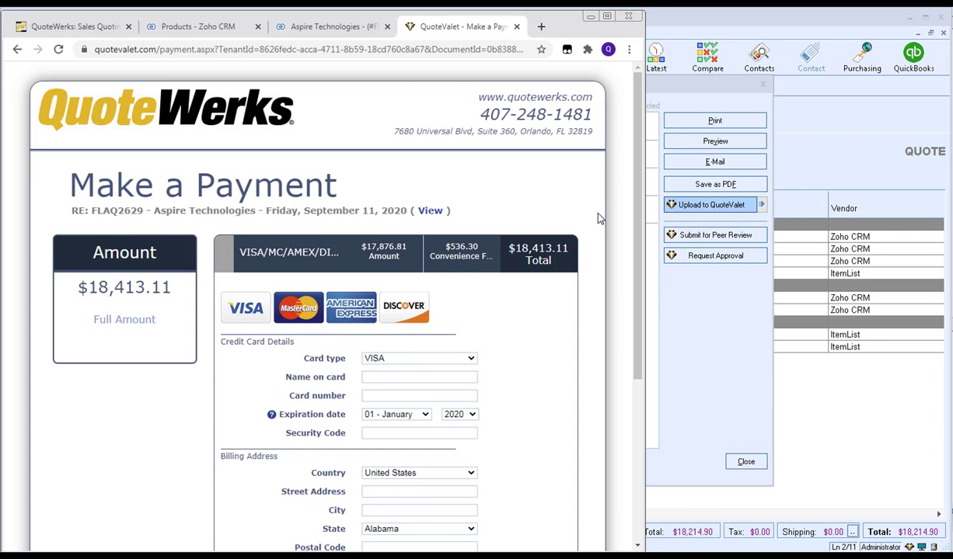
Switch to QuoteWerks, close the delivery window, and apply the customer's QuoteValet selections to the Aspire Technologies quote
left_click(703, 336)
left_click(559, 470)
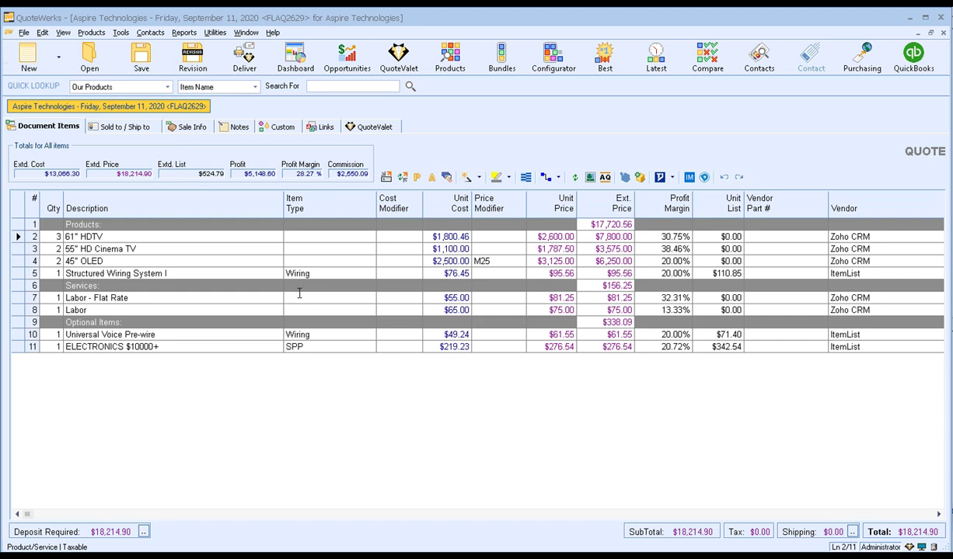
left_click(357, 129)
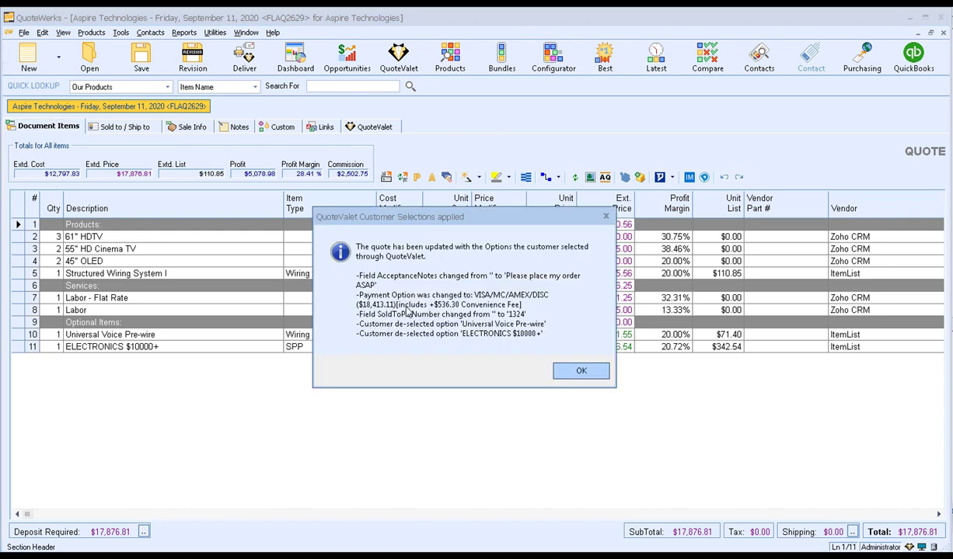
left_click(573, 371)
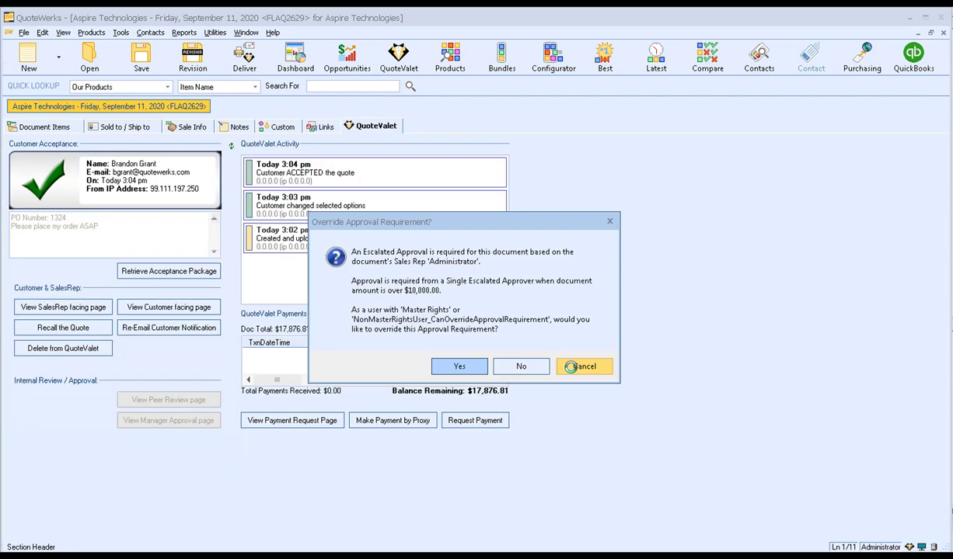
Override the escalated approval requirement and convert the quote to an Open order, removing non-selected optional items
left_click(464, 366)
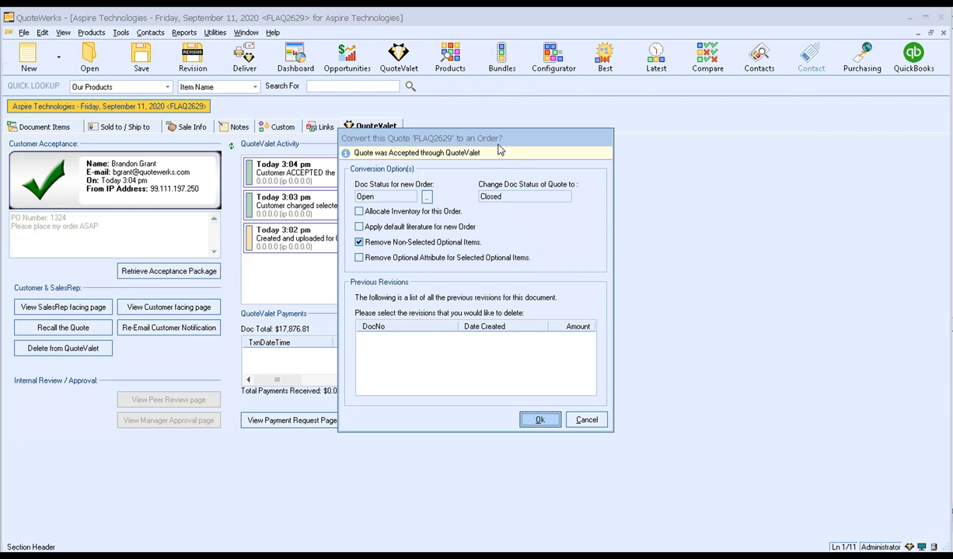
left_click(549, 422)
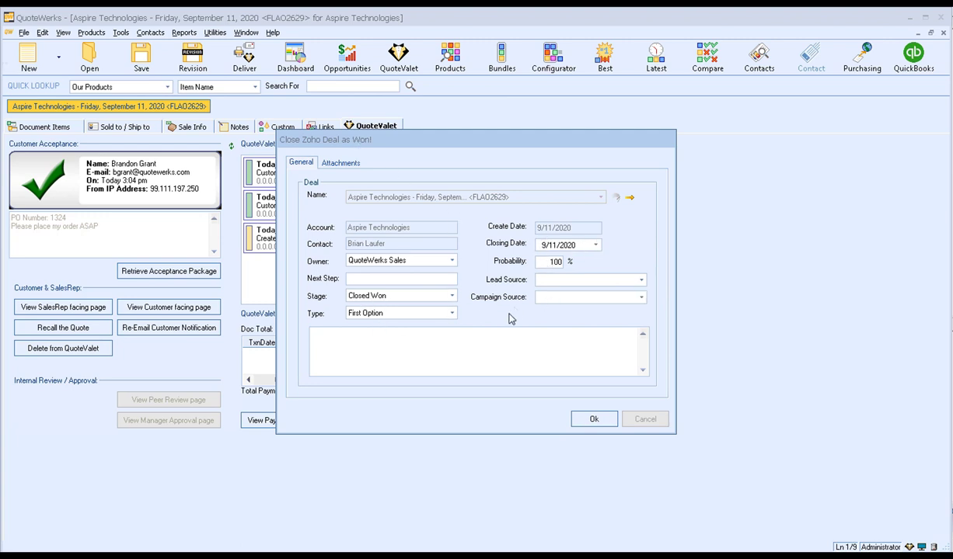
Close the linked Zoho deal as Closed Won at 100% probability and display the order's line items
left_click(584, 420)
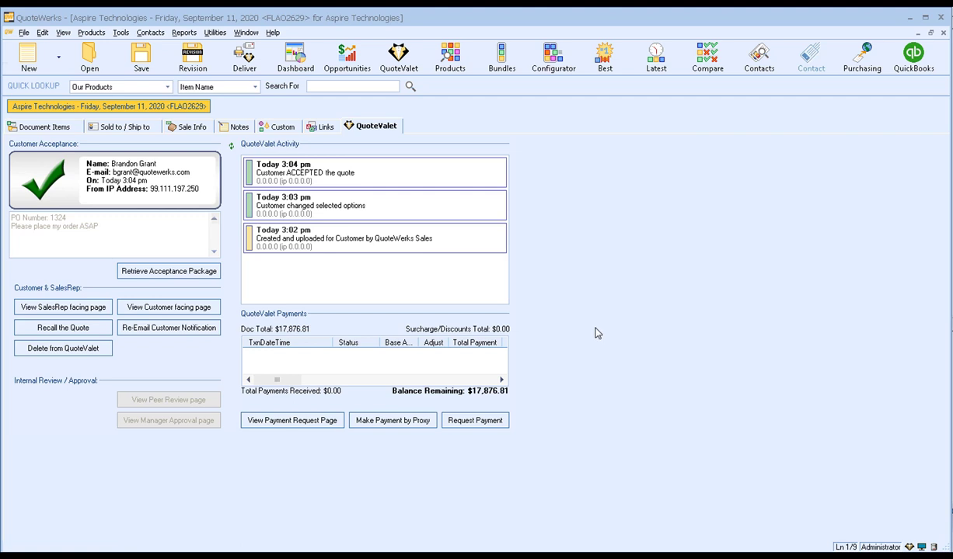
left_click(72, 129)
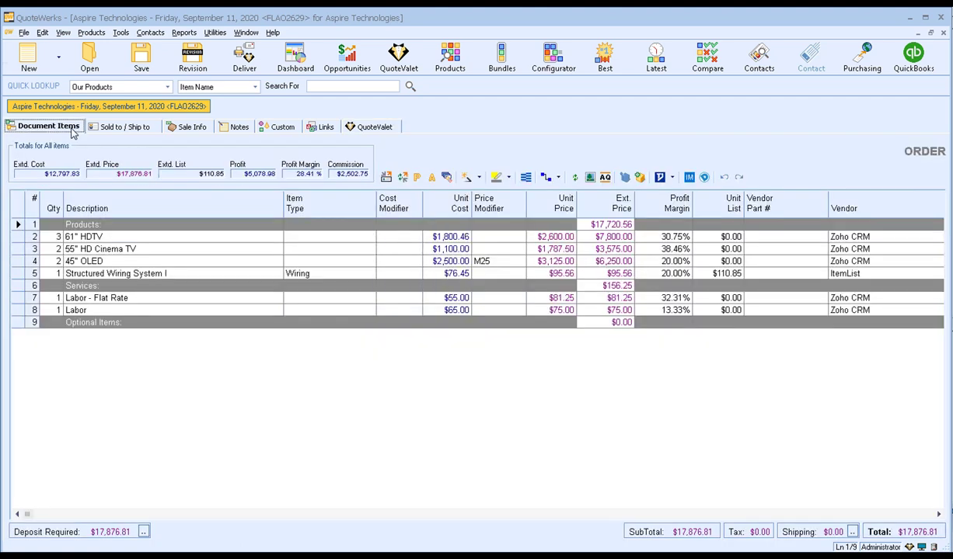